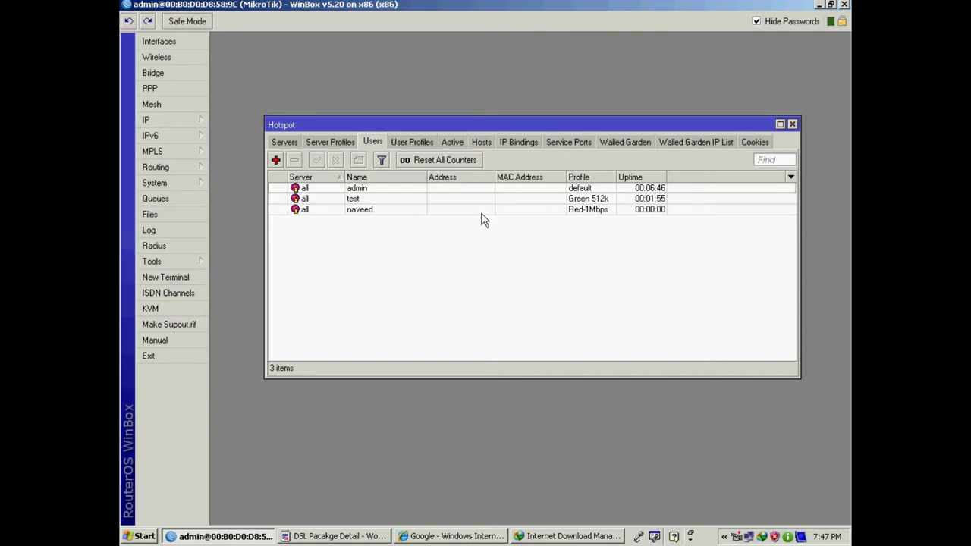
# - Copy host 192.168.200.254's MAC address 00:13:20:D1:19:08 from the Hosts list, then return to Users
pyautogui.click(455, 142)
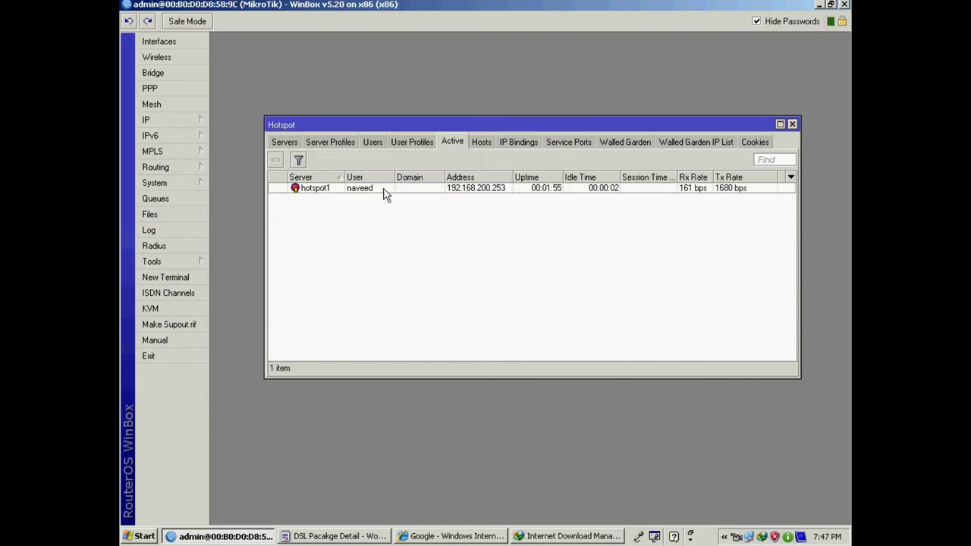
pyautogui.click(384, 191)
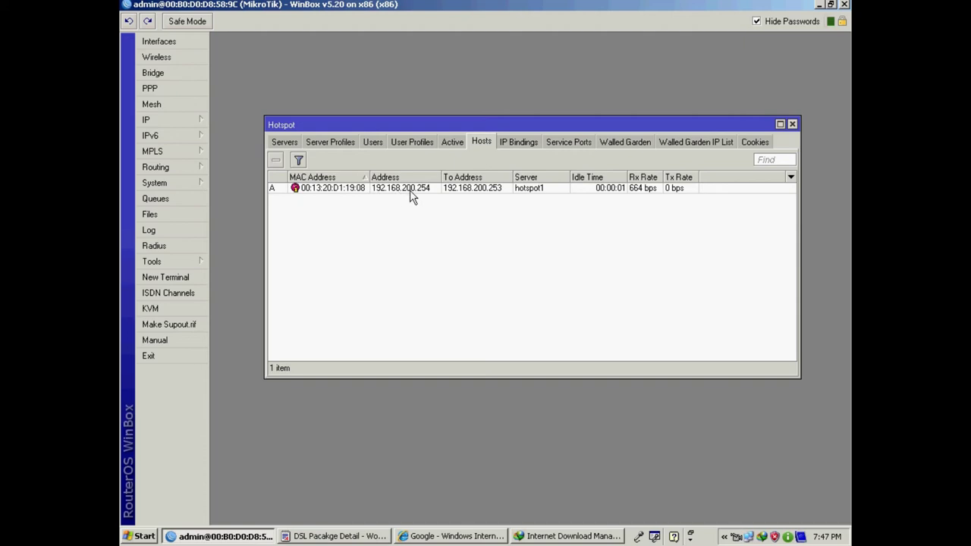
pyautogui.doubleClick(362, 190)
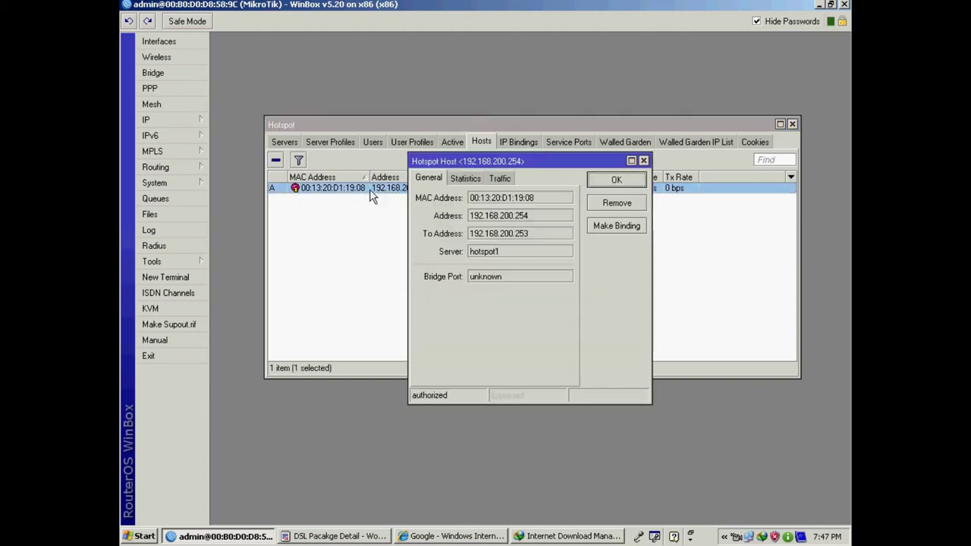
pyautogui.moveTo(539, 198); pyautogui.dragTo(471, 199)
pyautogui.rightClick(499, 197)
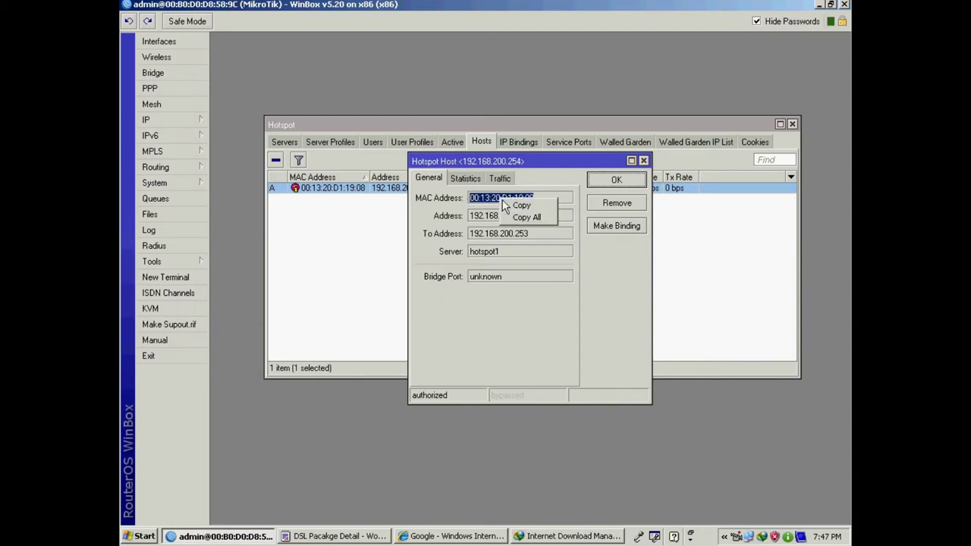
pyautogui.click(540, 204)
pyautogui.click(604, 184)
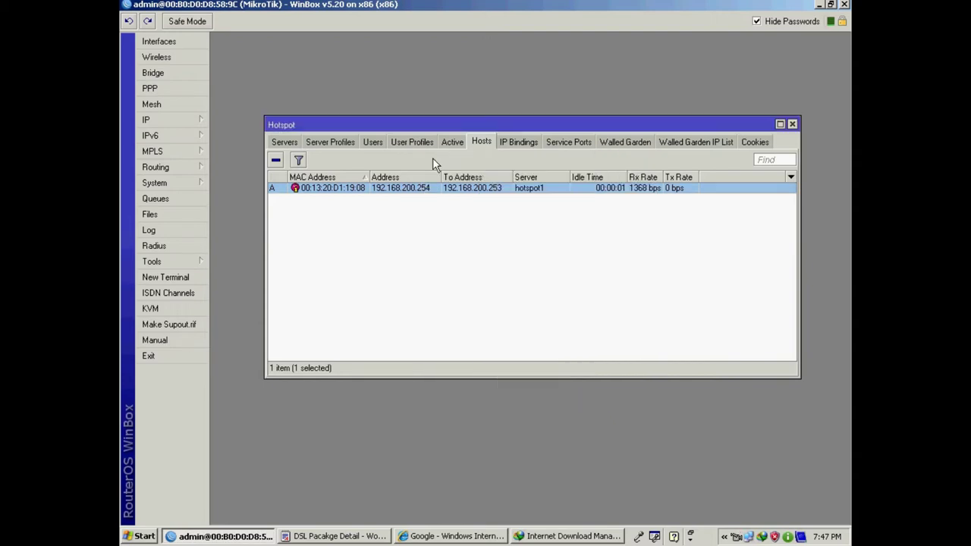
pyautogui.click(373, 143)
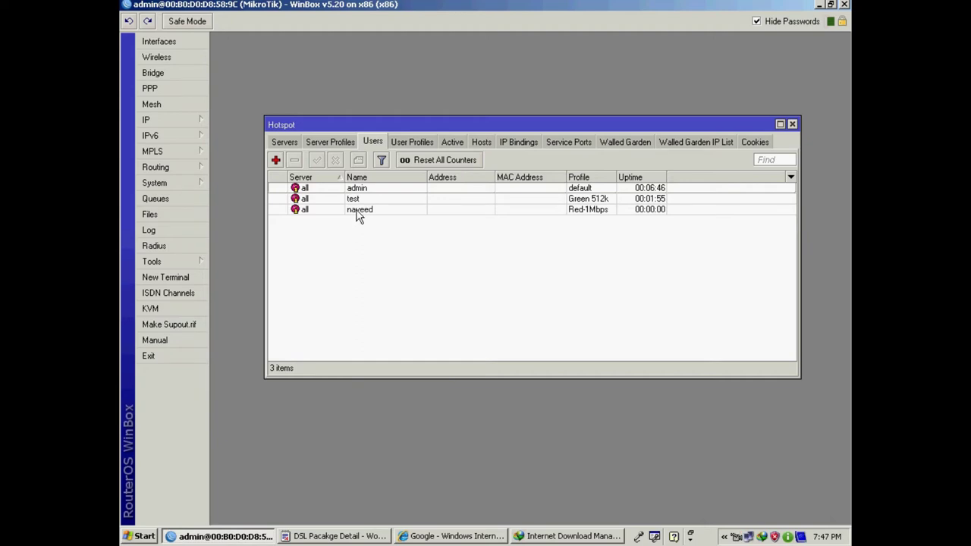
# - Paste MAC 00:13:20:D1:19:08 and enter address 192.168.200.254 in the Red-1Mbps user, then apply
pyautogui.doubleClick(359, 211)
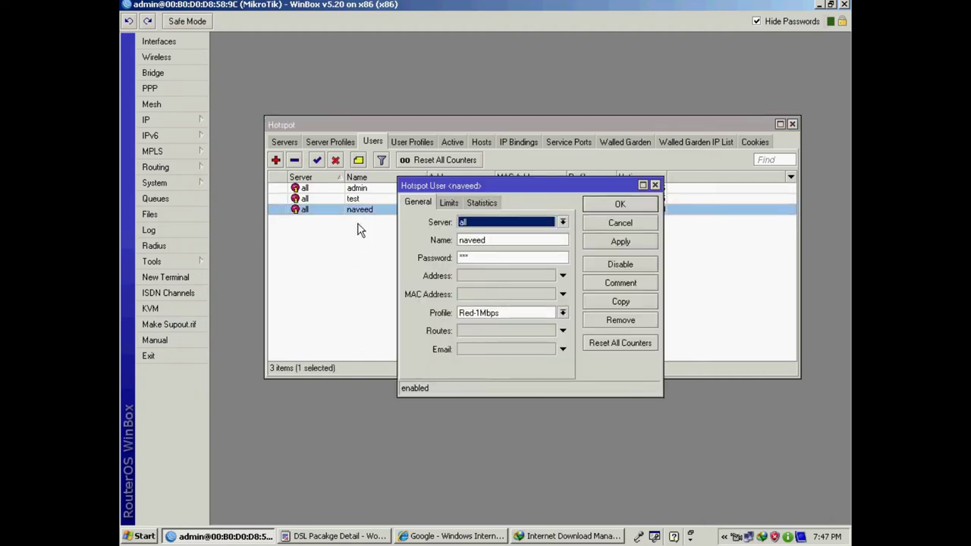
pyautogui.click(463, 295)
pyautogui.rightClick(481, 296)
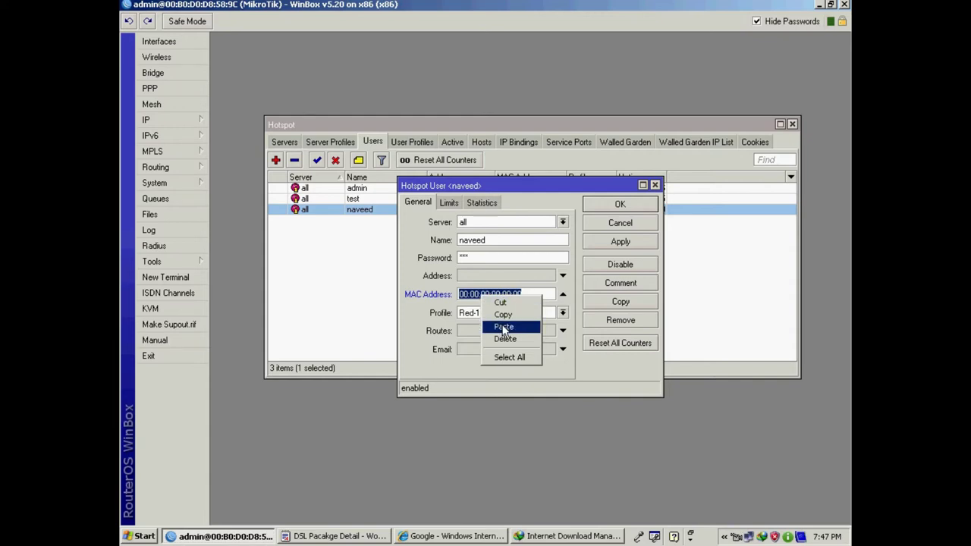
pyautogui.click(503, 327)
pyautogui.click(489, 276)
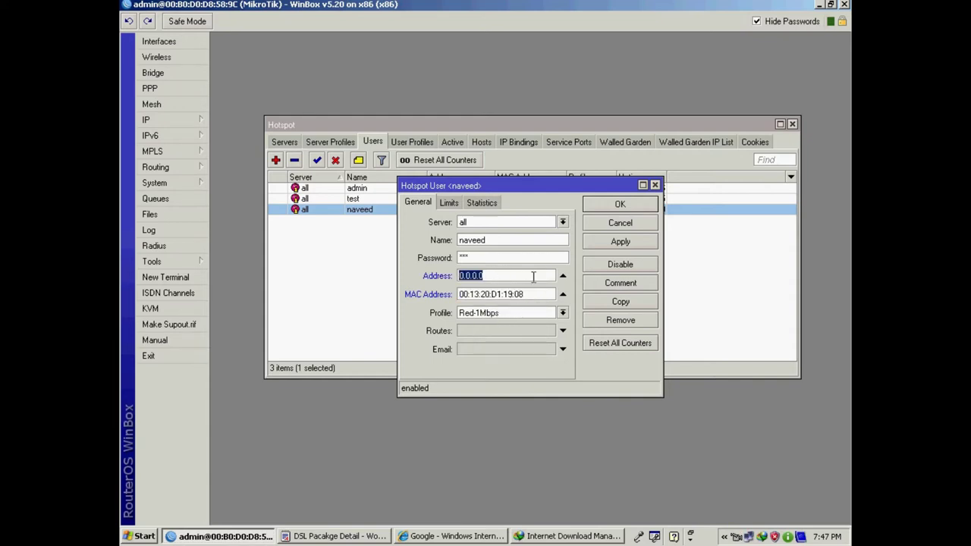
pyautogui.write('192.168.')
pyautogui.write('200')
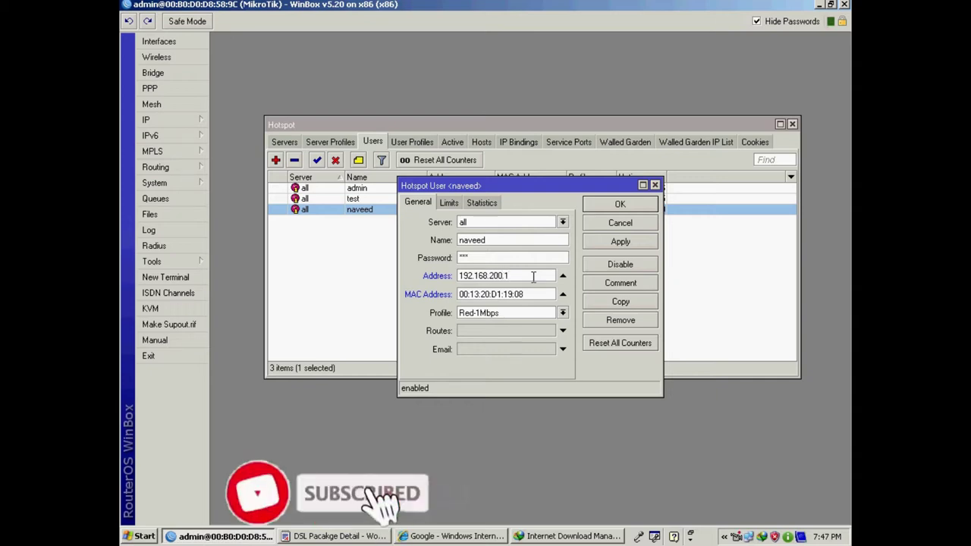
pyautogui.write('.254')
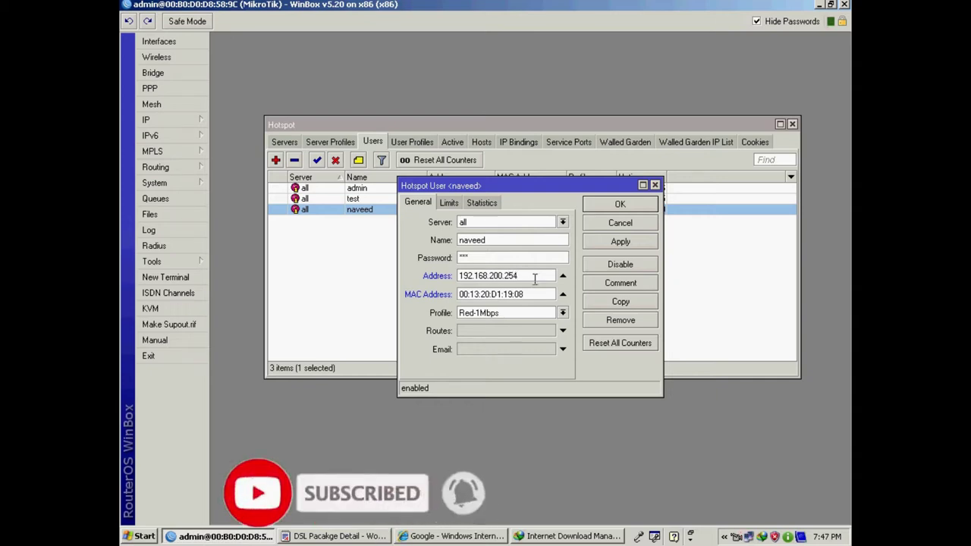
pyautogui.click(632, 242)
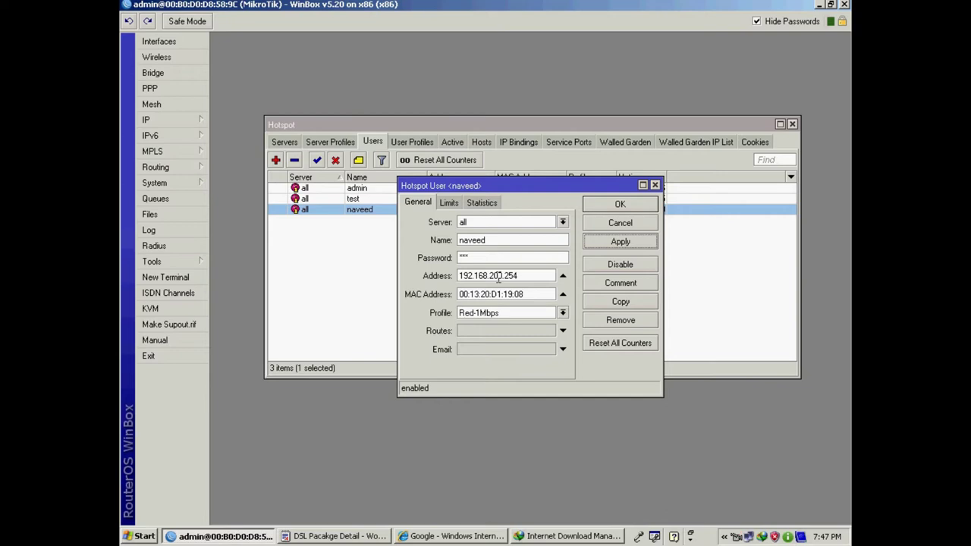
# - Review the bound address and MAC, then apply and save the Red-1Mbps user settings
pyautogui.moveTo(523, 279); pyautogui.dragTo(458, 283)
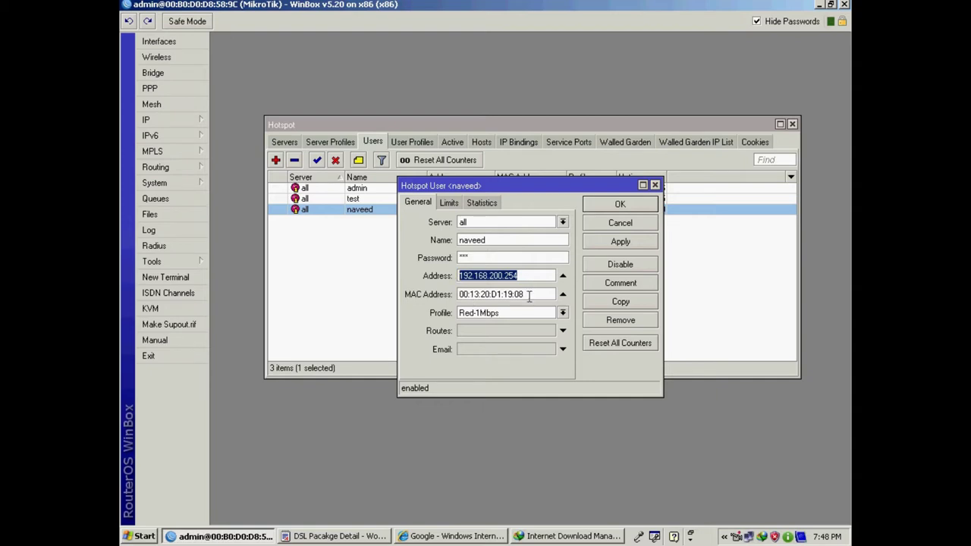
pyautogui.moveTo(525, 296); pyautogui.dragTo(417, 301)
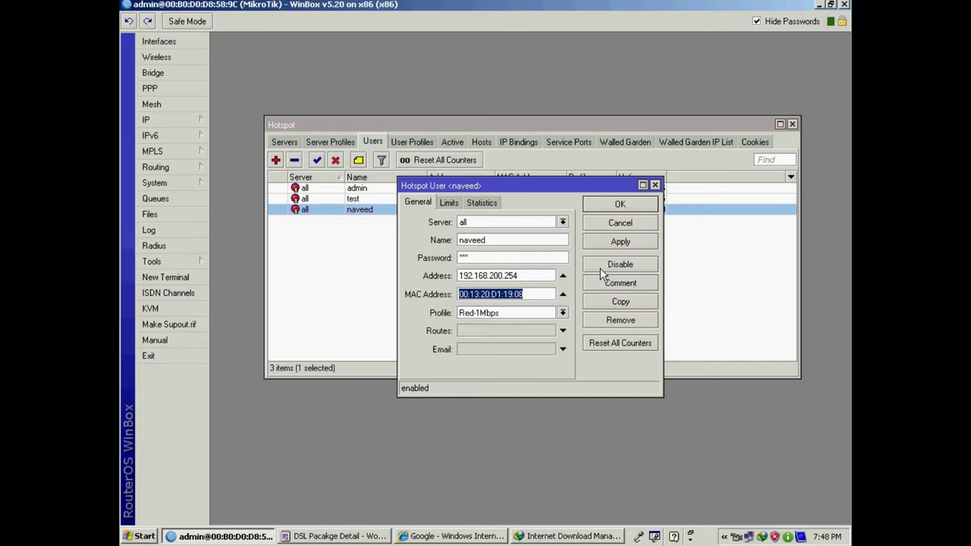
pyautogui.click(602, 247)
pyautogui.click(613, 206)
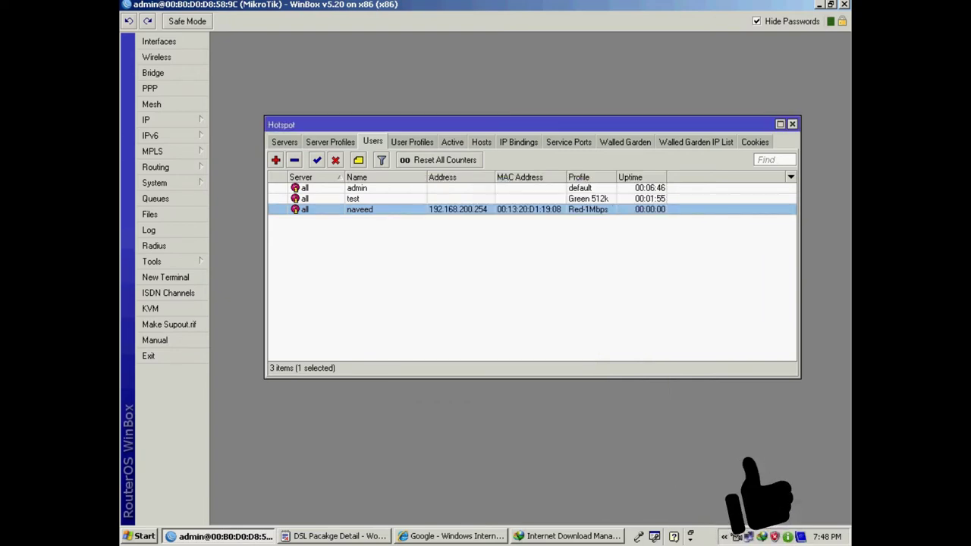
# - Check the Local Area Connection's IP address details in its status window
pyautogui.doubleClick(753, 540)
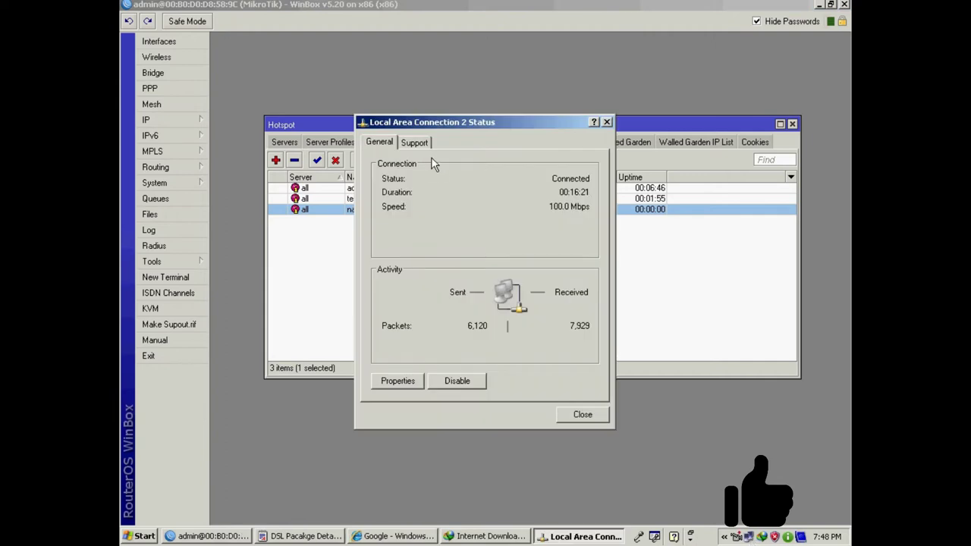
pyautogui.click(415, 146)
pyautogui.click(581, 413)
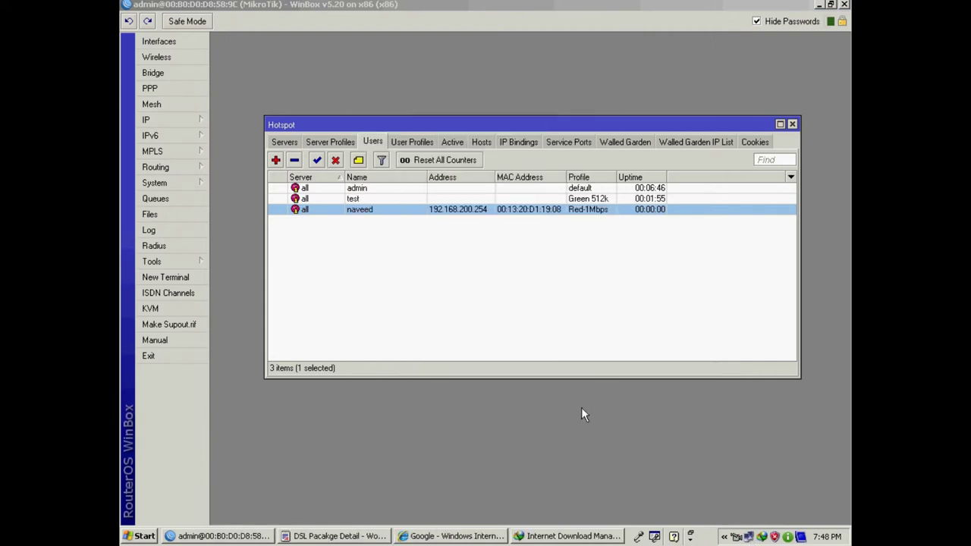
# - Remove the user's active hotspot session, then minimize WinBox and close WordPad and the download manager
pyautogui.click(454, 142)
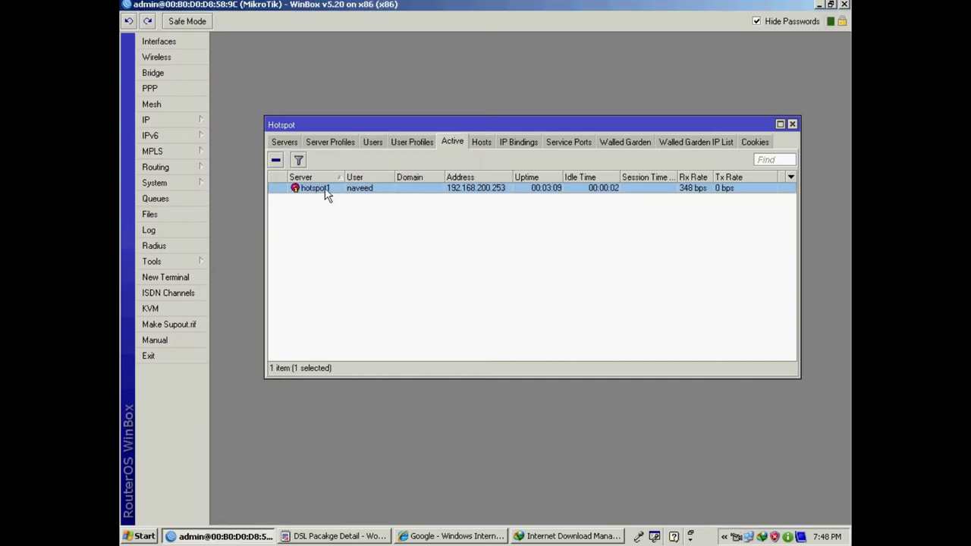
pyautogui.click(276, 160)
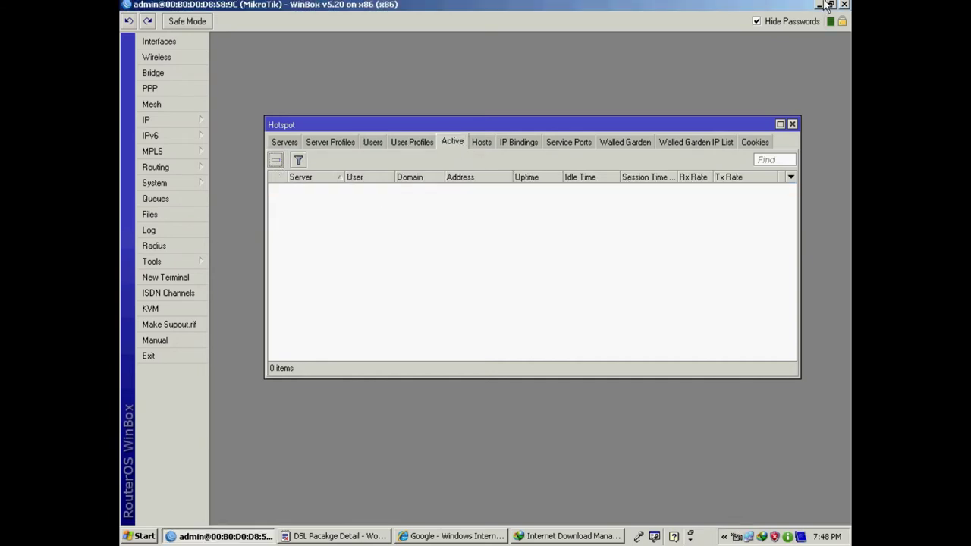
pyautogui.click(819, 5)
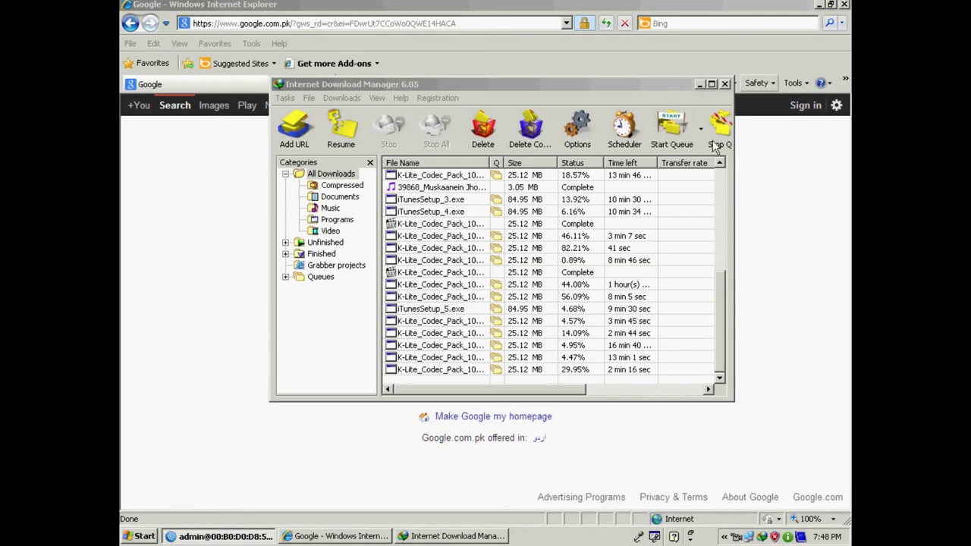
pyautogui.click(844, 5)
pyautogui.click(724, 84)
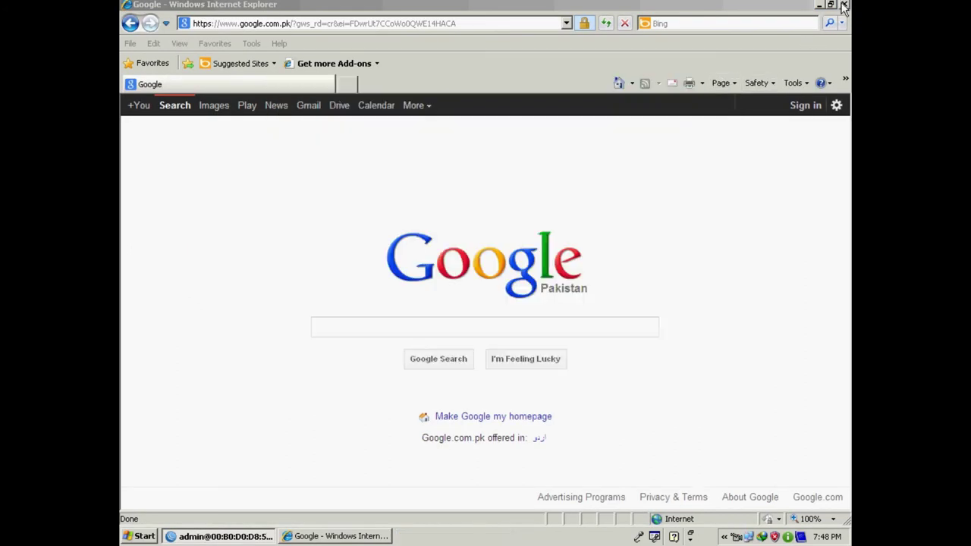
# - Launch Internet Explorer and sign in on the hotspot login page with the user's name and password
pyautogui.click(844, 4)
pyautogui.click(151, 251)
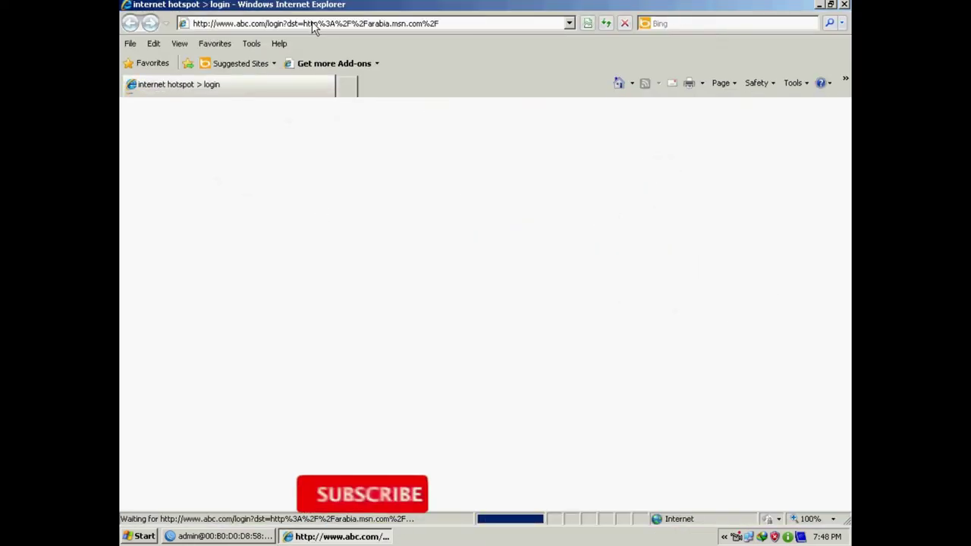
pyautogui.click(480, 276)
pyautogui.write('javeed')
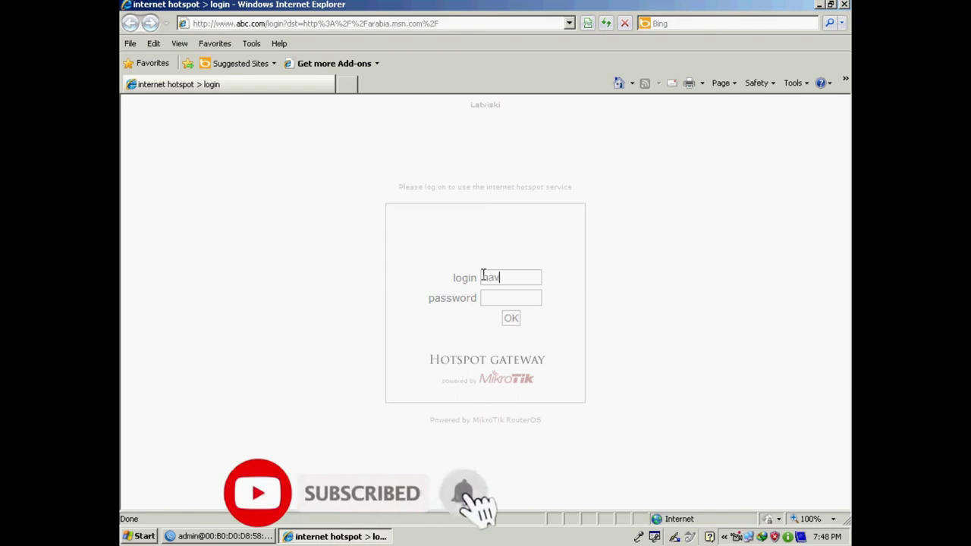
pyautogui.press('Tab')
pyautogui.write('123')
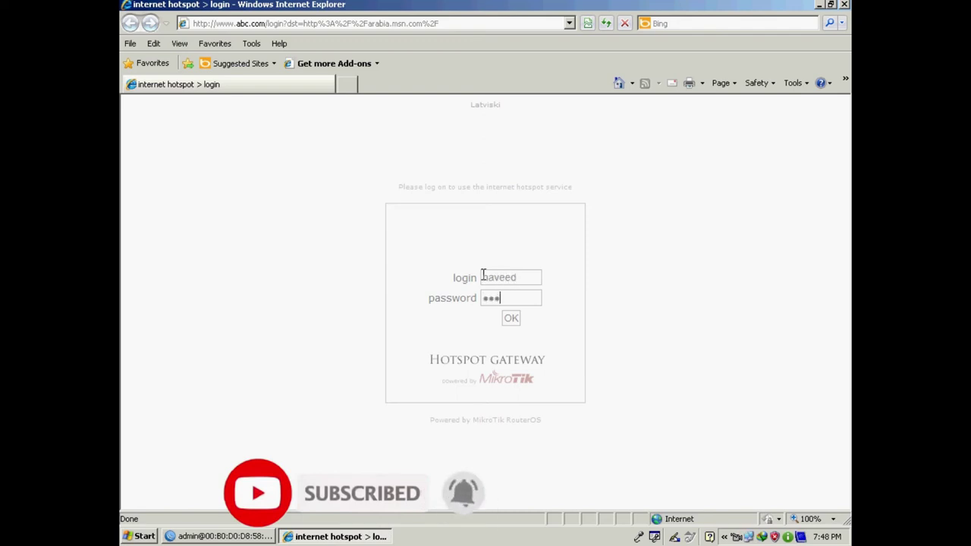
pyautogui.press('Return')
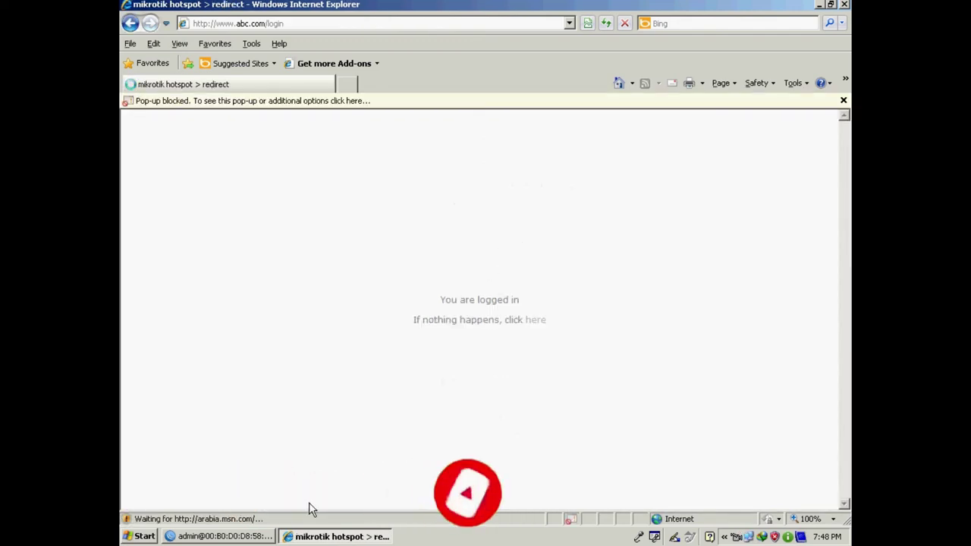
pyautogui.click(229, 536)
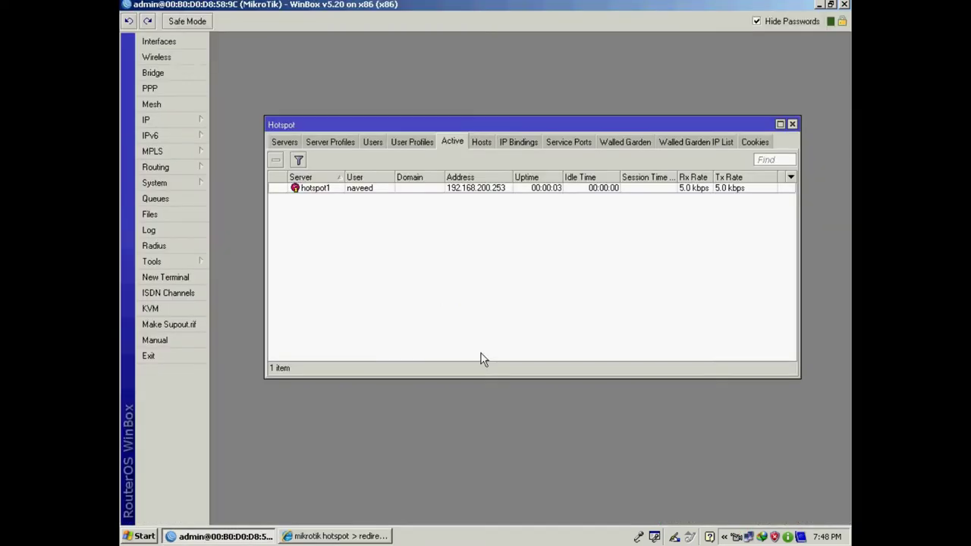
# - Reopen the Red-1Mbps user, check its bound IP 192.168.200.254, and save it
pyautogui.click(377, 144)
pyautogui.doubleClick(362, 208)
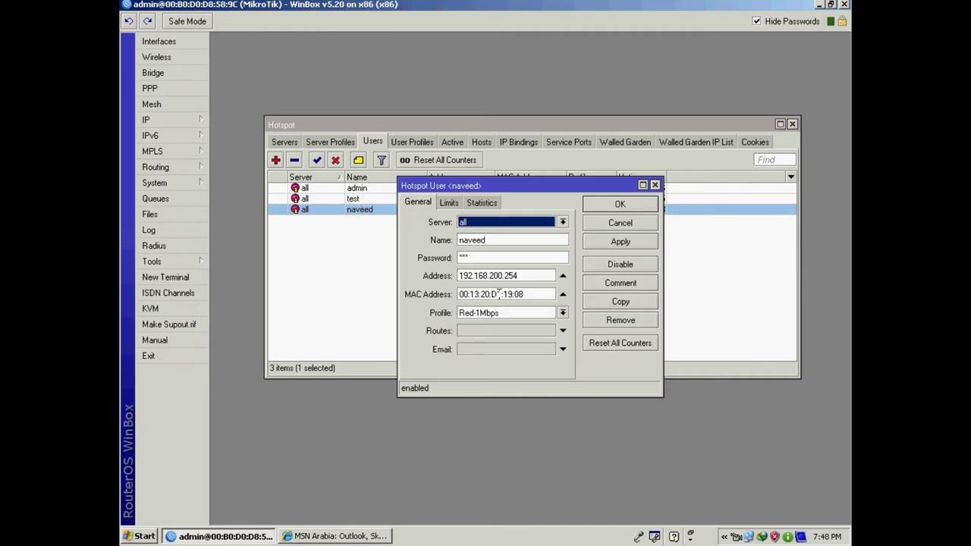
pyautogui.click(517, 277)
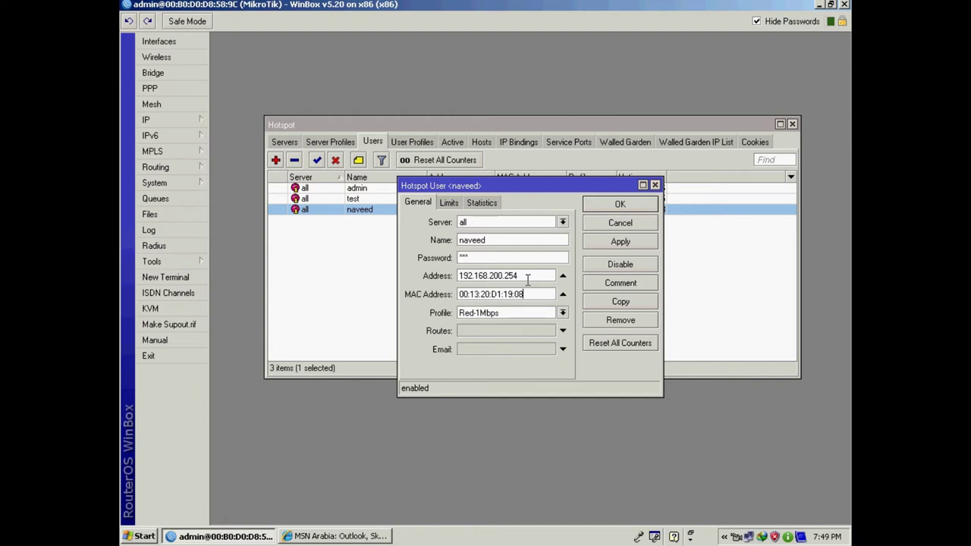
pyautogui.moveTo(522, 276); pyautogui.dragTo(458, 278)
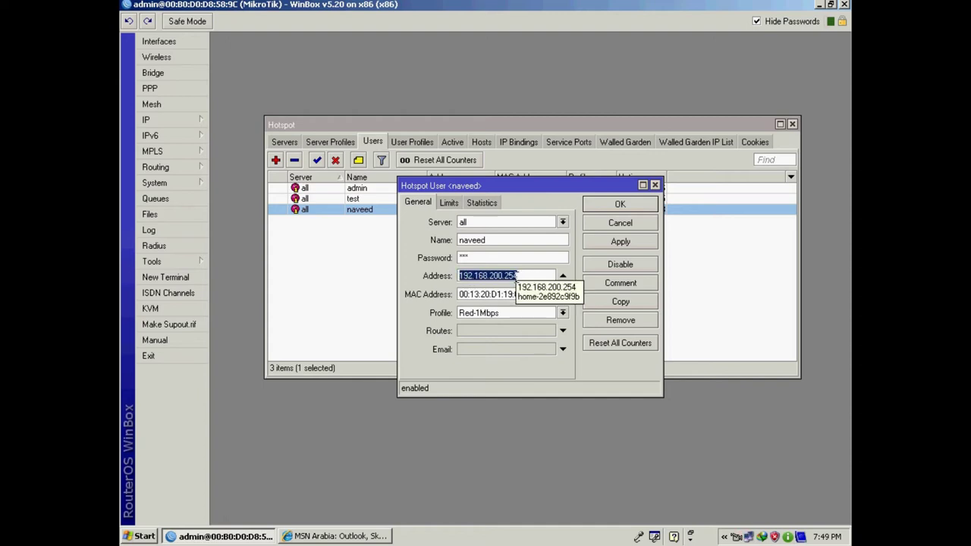
pyautogui.click(616, 204)
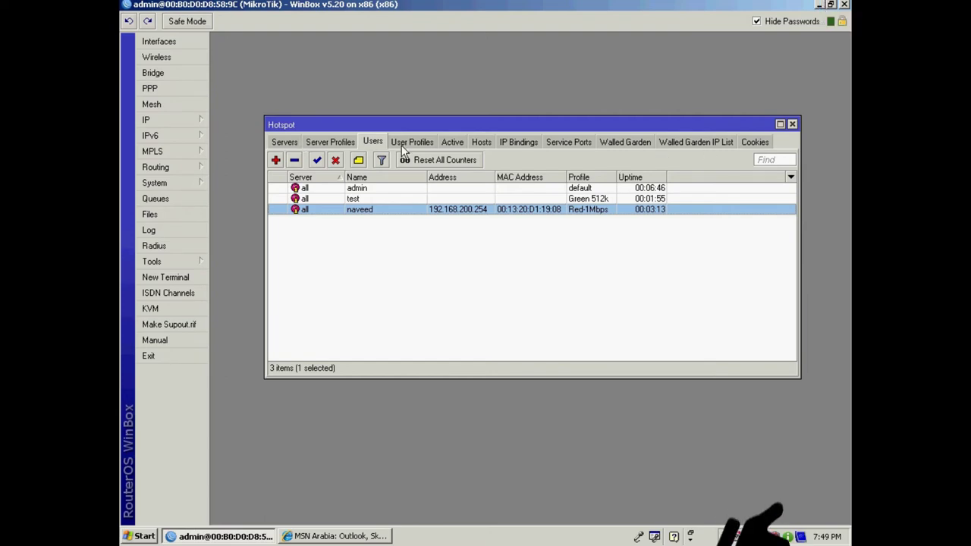
# - End the user's active hotspot session, then minimize WinBox and close the MSN browser window
pyautogui.click(460, 144)
pyautogui.click(342, 188)
pyautogui.click(275, 160)
pyautogui.click(819, 6)
pyautogui.click(845, 5)
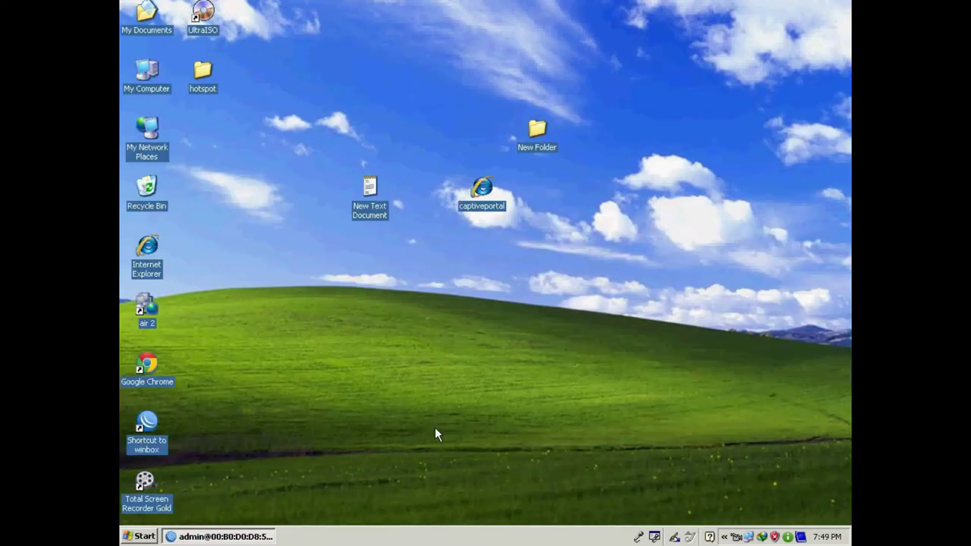
# - Disable Local Area Connection 2 and enable Local Area Connection in Network Connections
pyautogui.doubleClick(742, 536)
pyautogui.click(473, 381)
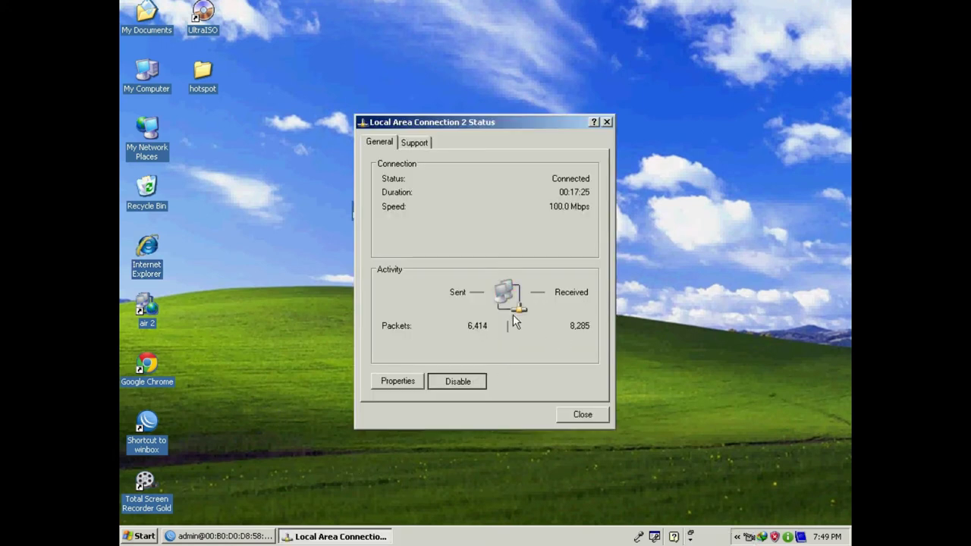
pyautogui.click(139, 536)
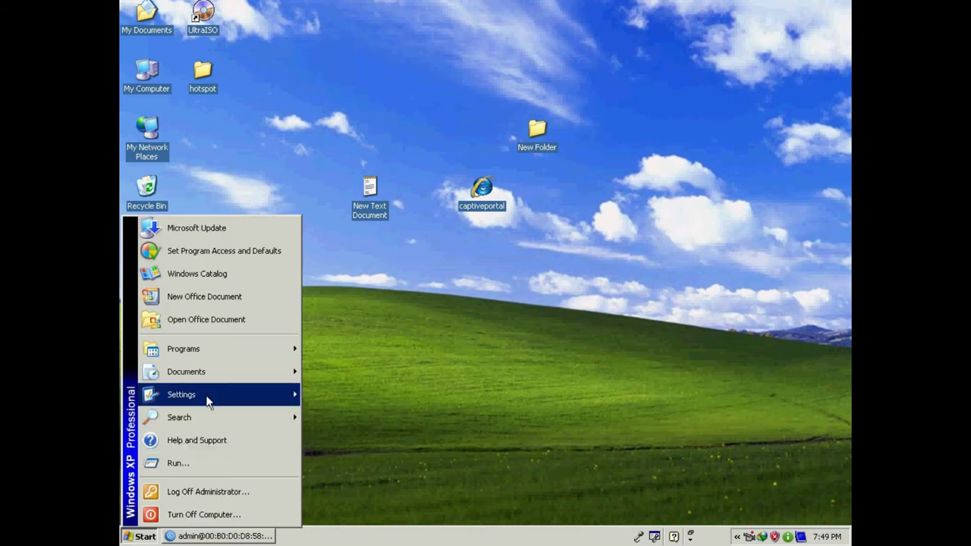
pyautogui.moveTo(216, 395)
pyautogui.click(353, 409)
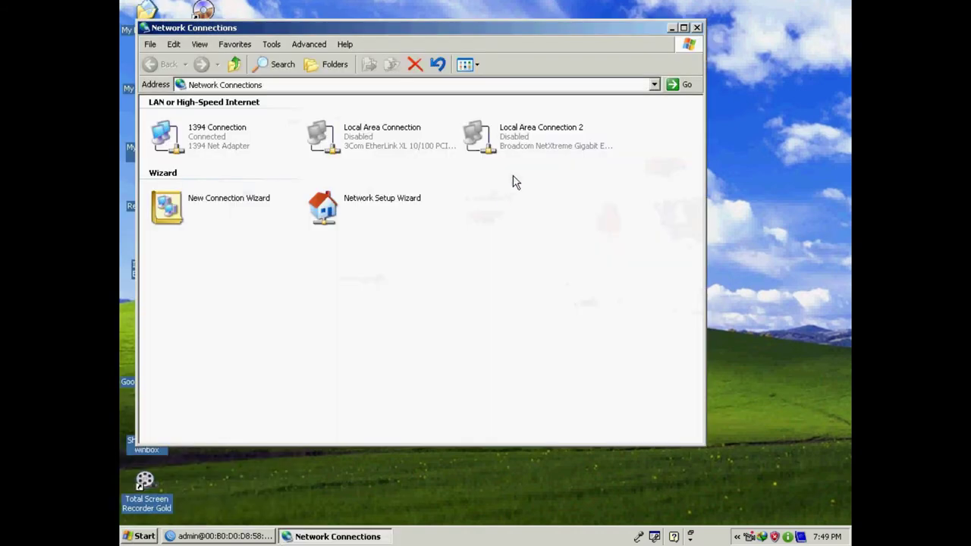
pyautogui.rightClick(536, 137)
pyautogui.click(383, 137)
pyautogui.rightClick(362, 131)
pyautogui.click(393, 138)
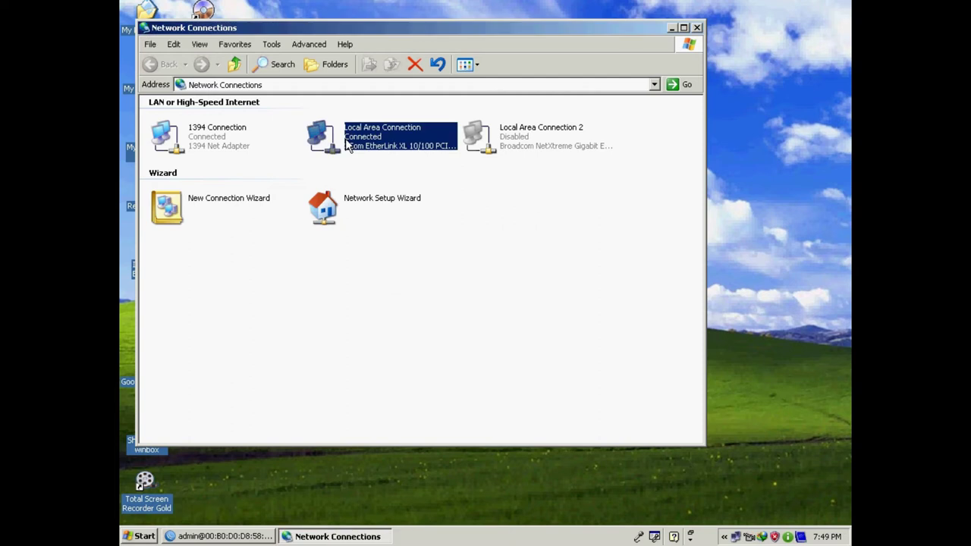
# - Close Network Connections, dismiss the router-disconnected error, and launch Internet Explorer
pyautogui.click(697, 28)
pyautogui.click(524, 282)
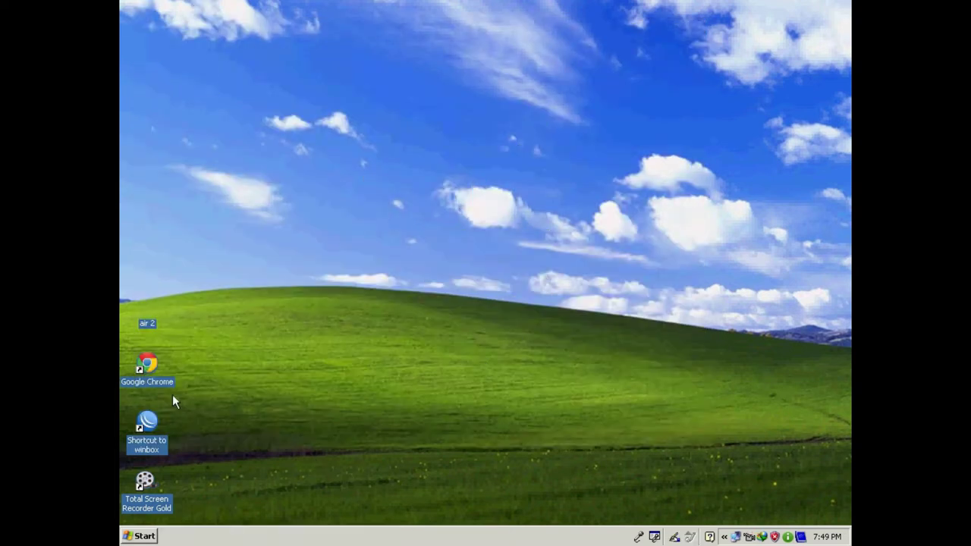
pyautogui.doubleClick(146, 258)
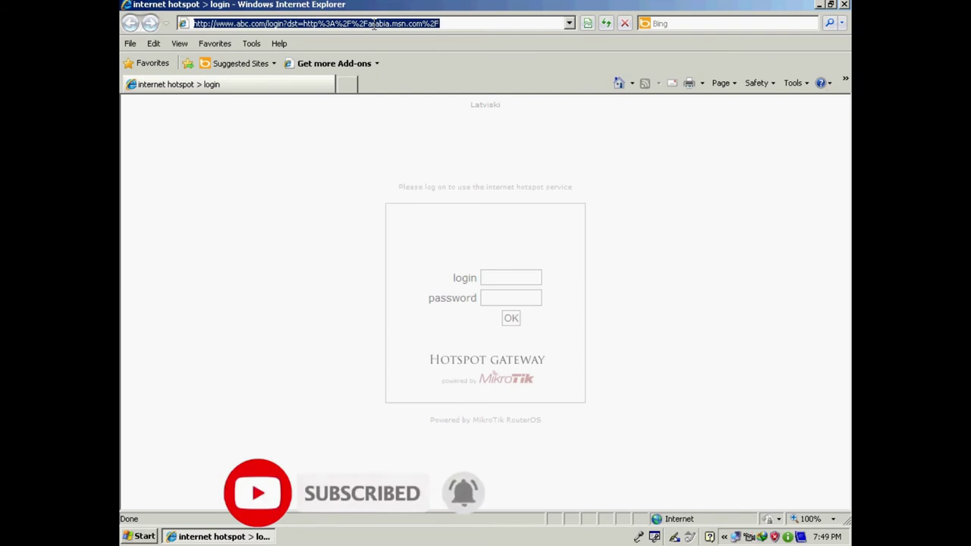
# - Attempt the hotspot login with the user's name and password and see the MAC address rejection
pyautogui.click(491, 272)
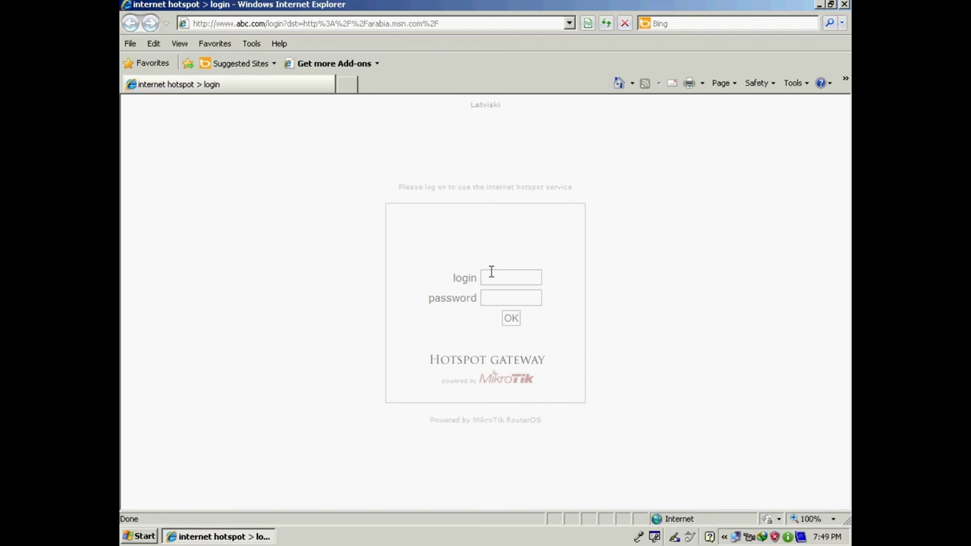
pyautogui.write('naveed')
pyautogui.press('Tab')
pyautogui.write('123')
pyautogui.click(511, 320)
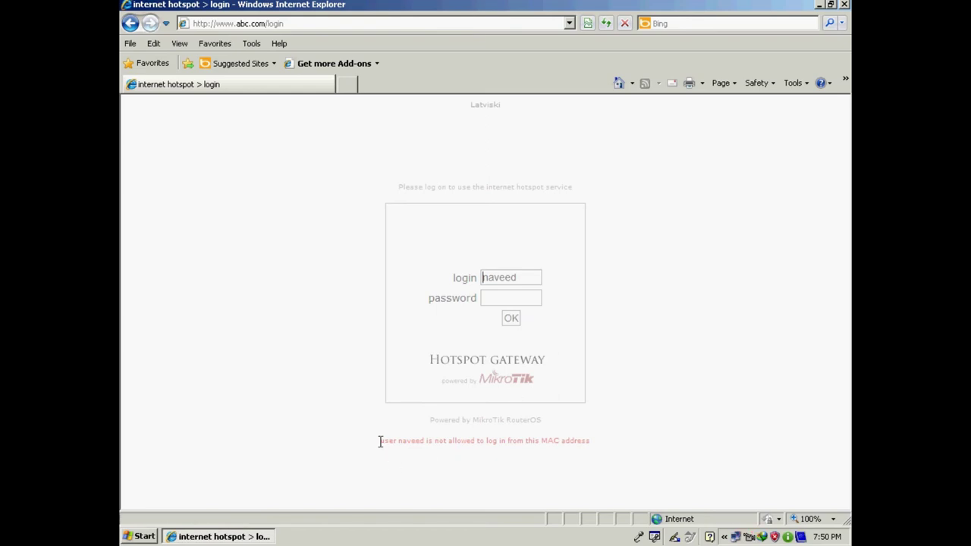
pyautogui.moveTo(398, 442); pyautogui.dragTo(590, 441)
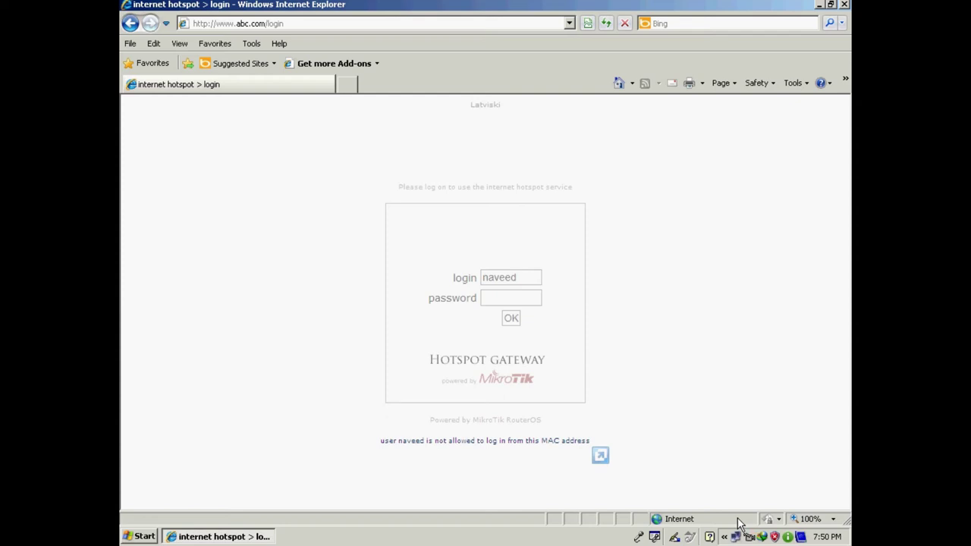
# - Close Internet Explorer and disable Local Area Connection from its tray status window
pyautogui.click(844, 5)
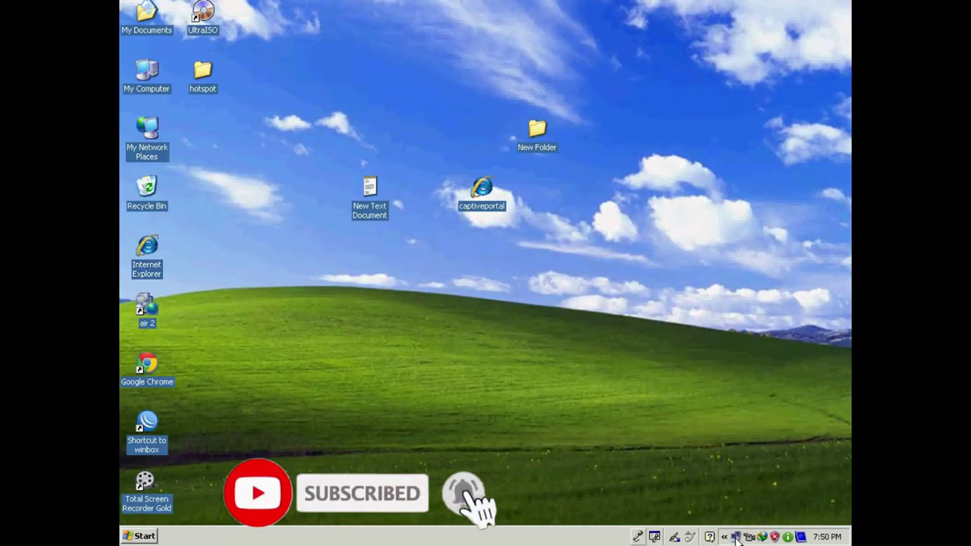
pyautogui.click(734, 536)
pyautogui.click(473, 381)
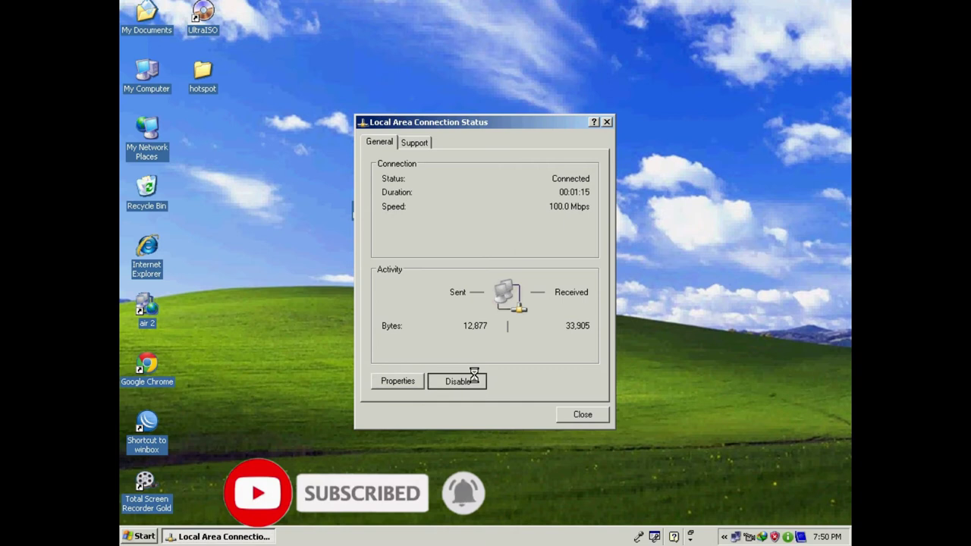
pyautogui.click(140, 536)
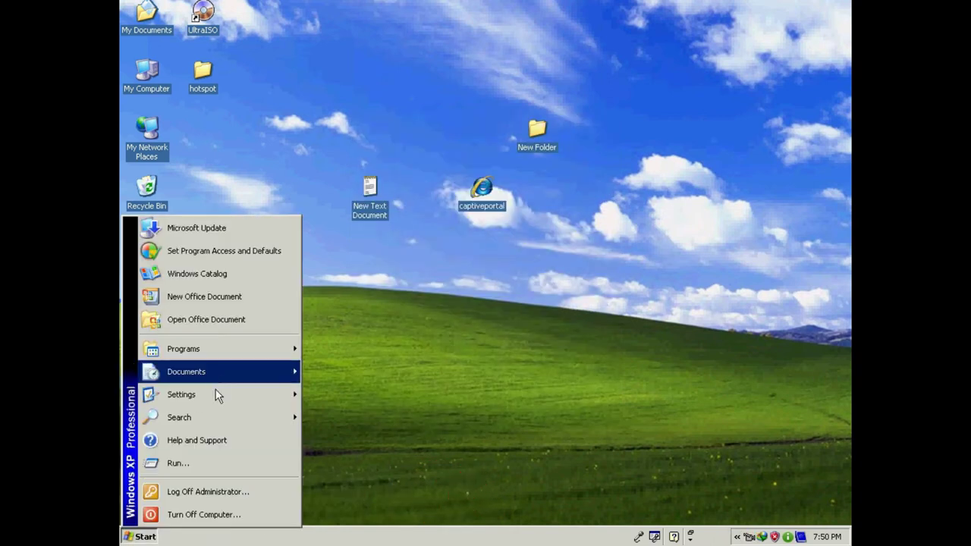
# - Enable Local Area Connection 2 in Network Connections and close the window
pyautogui.moveTo(271, 402)
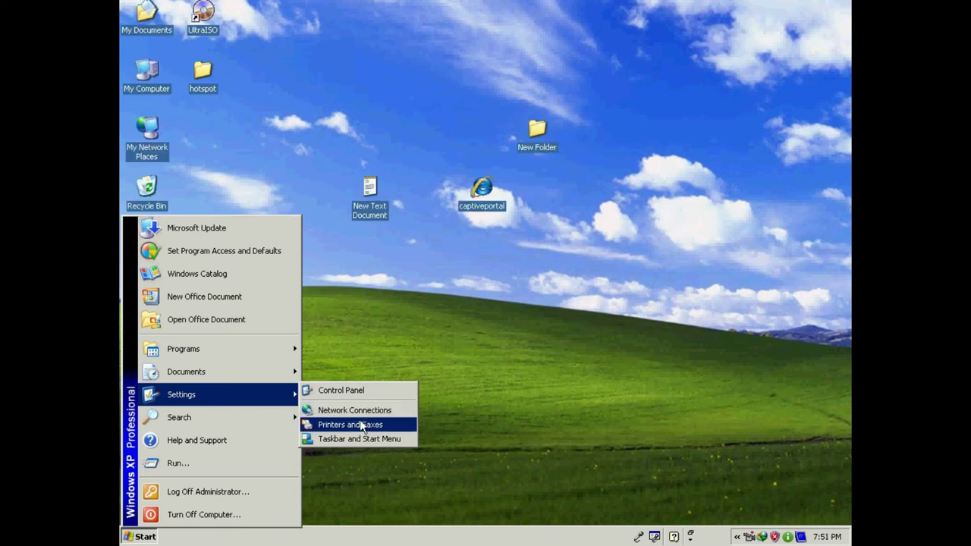
pyautogui.click(360, 411)
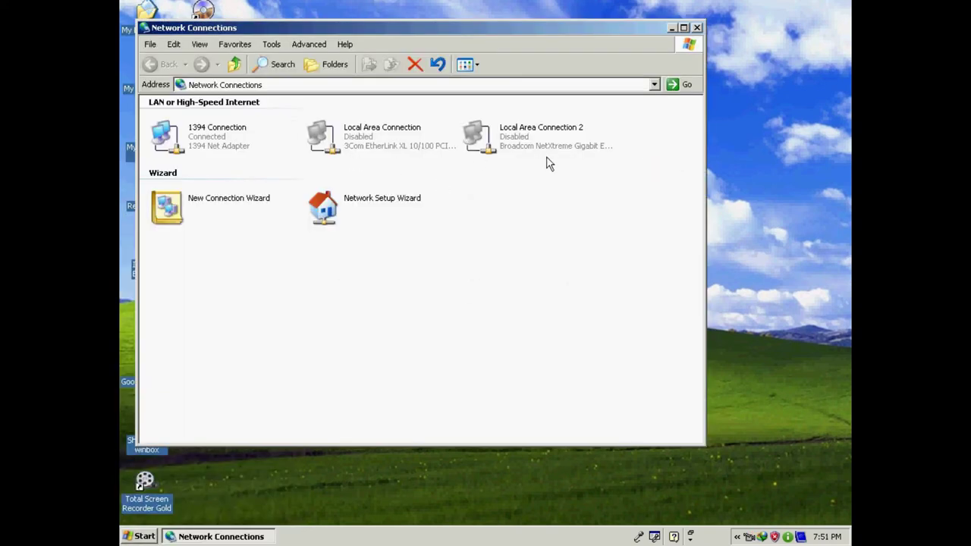
pyautogui.rightClick(511, 140)
pyautogui.click(535, 147)
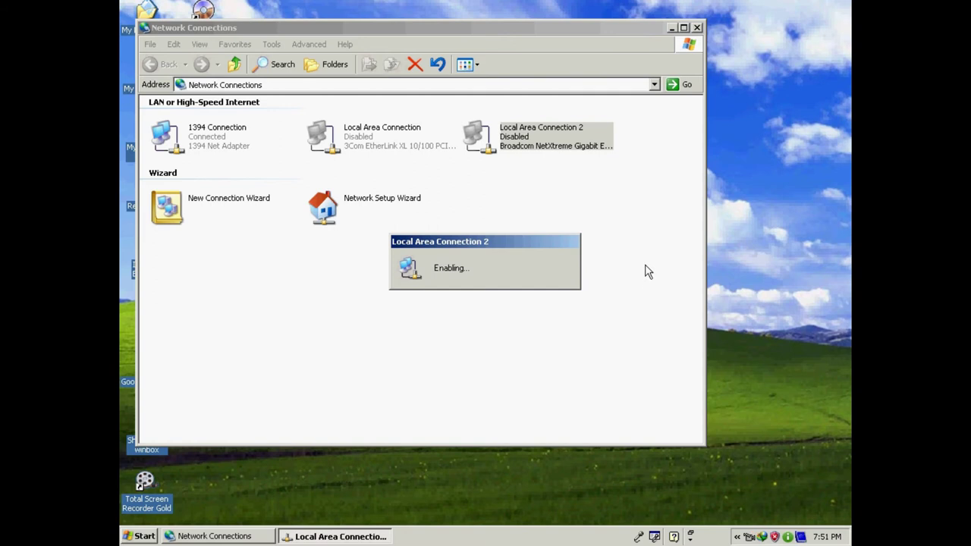
pyautogui.moveTo(650, 28); pyautogui.dragTo(686, 31)
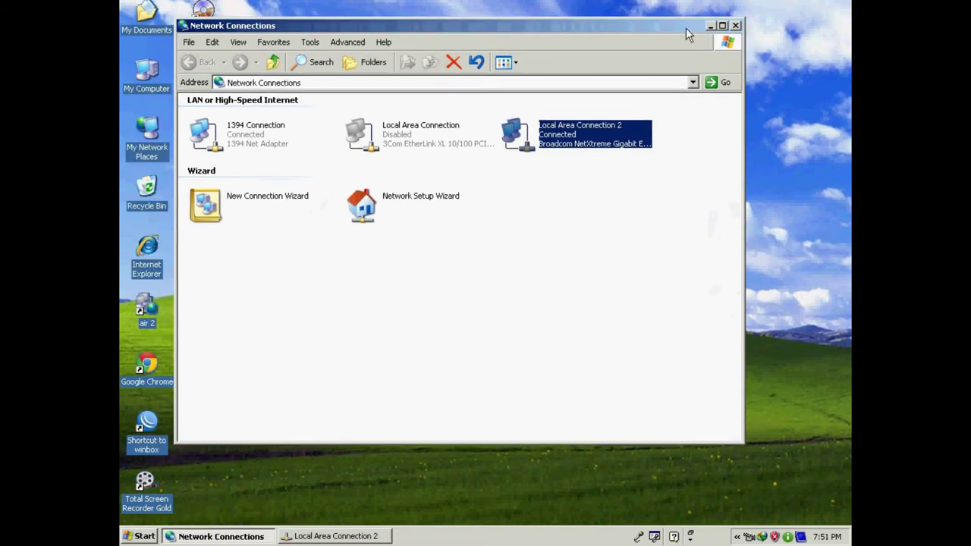
pyautogui.click(735, 26)
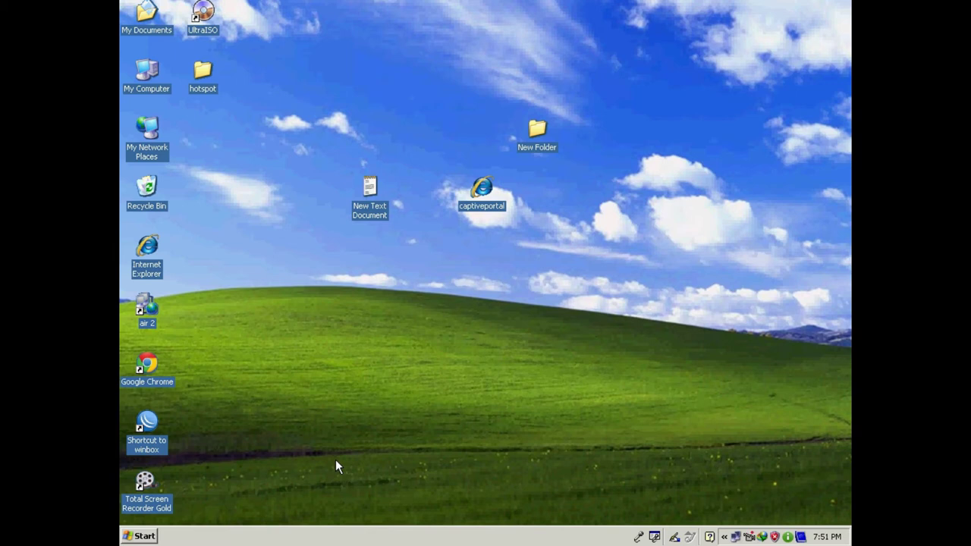
pyautogui.click(152, 538)
pyautogui.moveTo(248, 340)
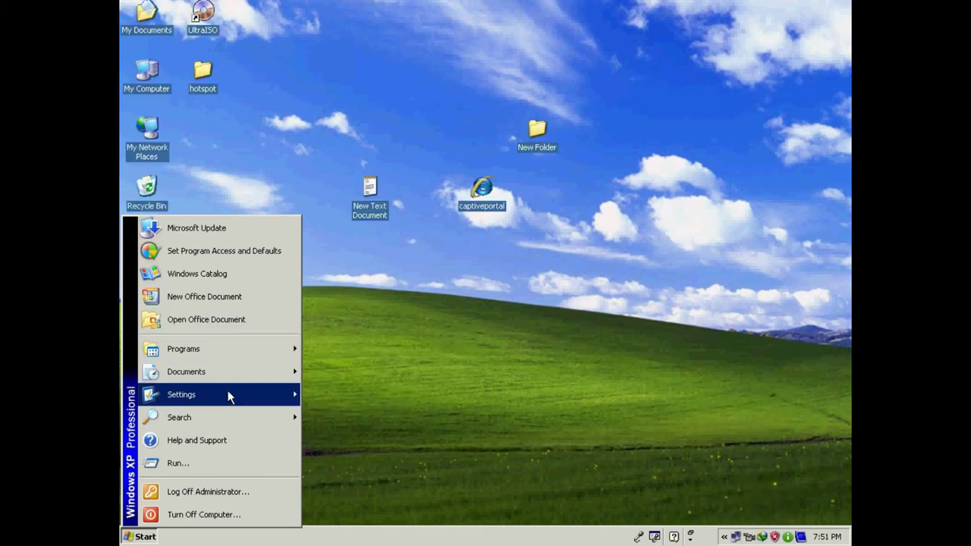
pyautogui.moveTo(231, 395)
pyautogui.click(369, 410)
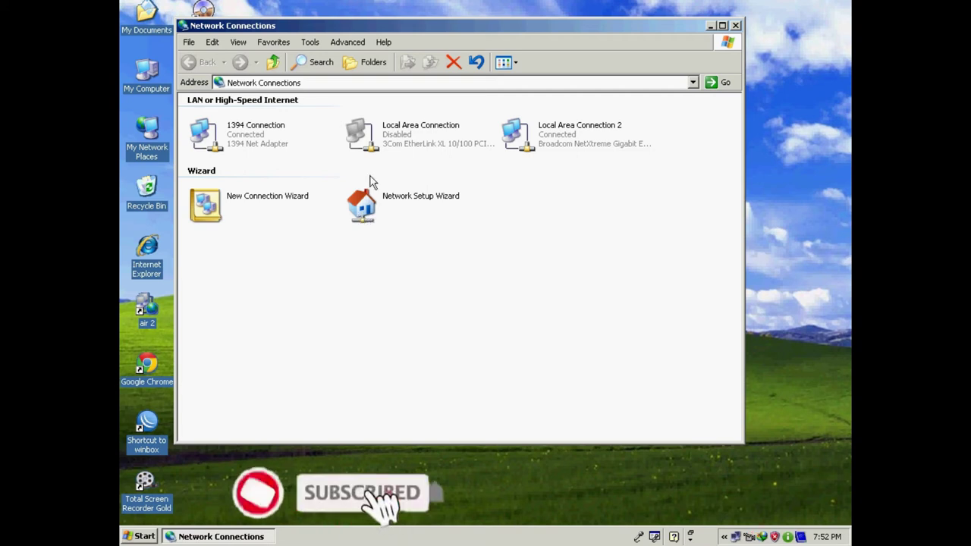
pyautogui.rightClick(369, 131)
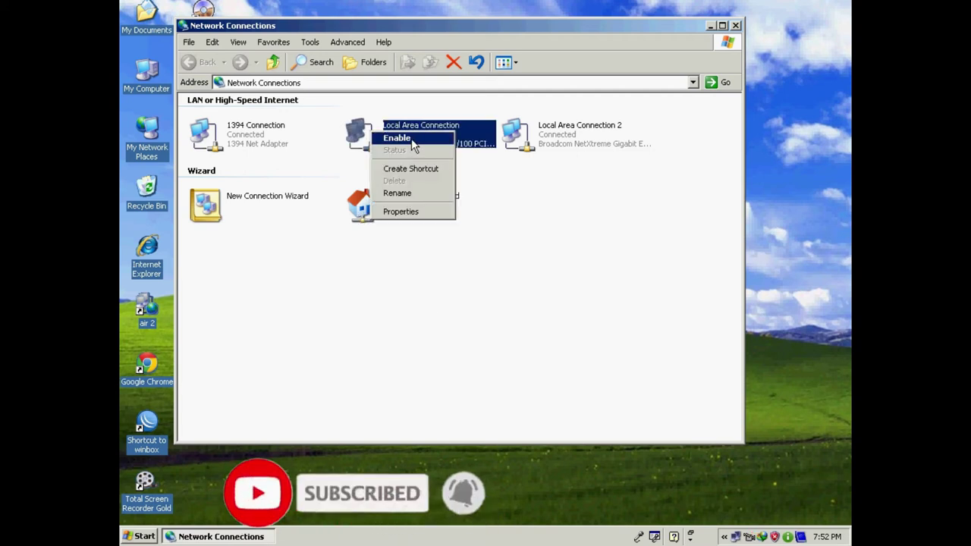
pyautogui.rightClick(533, 130)
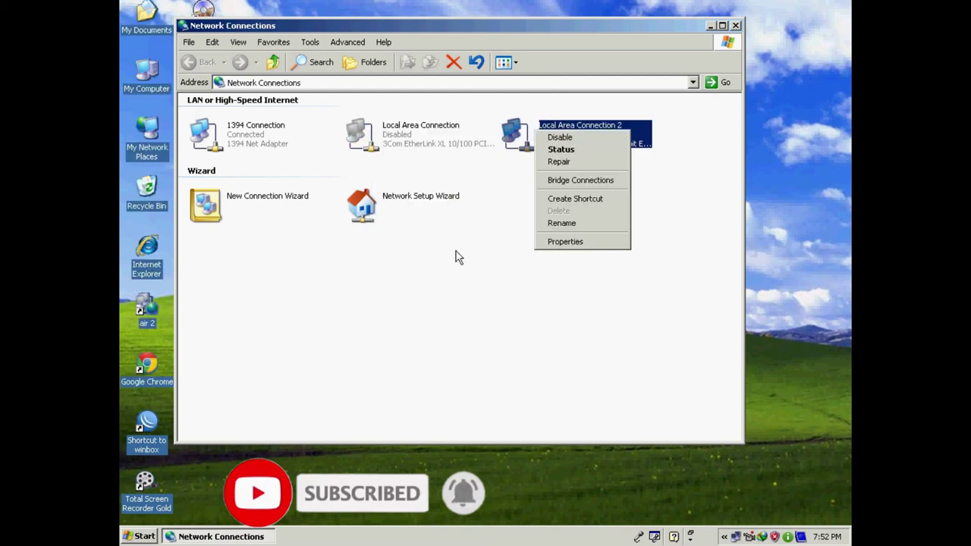
pyautogui.click(455, 258)
pyautogui.click(735, 25)
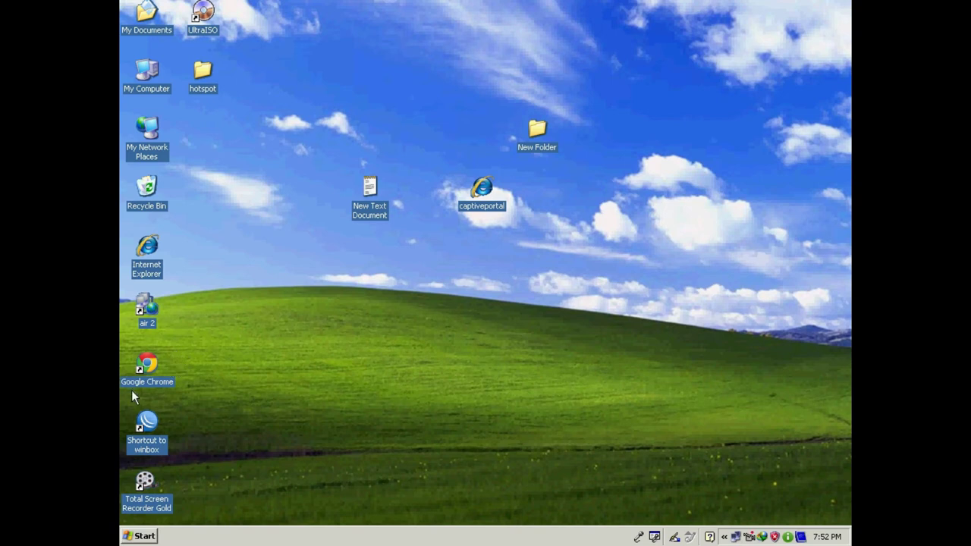
# - Log in to the hotspot from Internet Explorer with the user's credentials, then minimize the MSN Arabia page
pyautogui.doubleClick(147, 249)
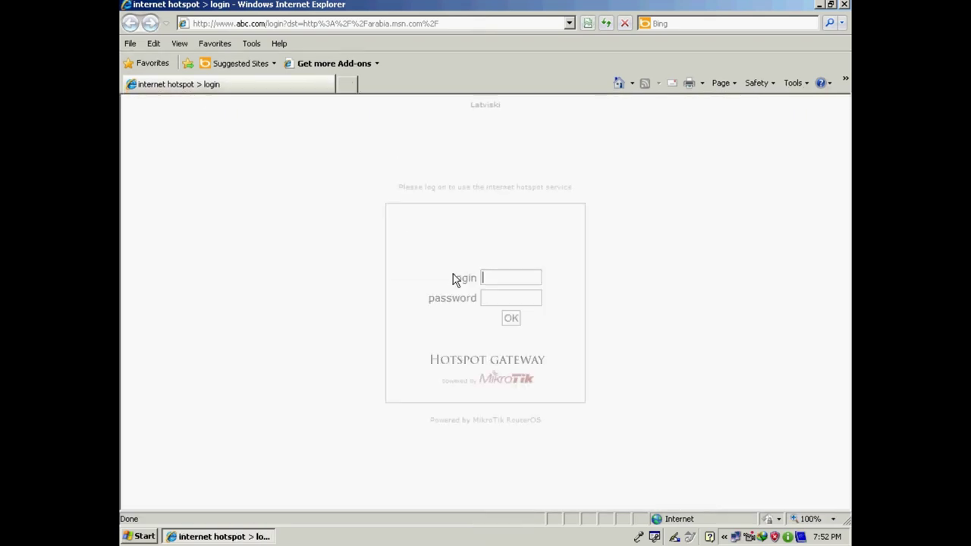
pyautogui.write('naveed')
pyautogui.press('Tab')
pyautogui.write('•••')
pyautogui.click(511, 320)
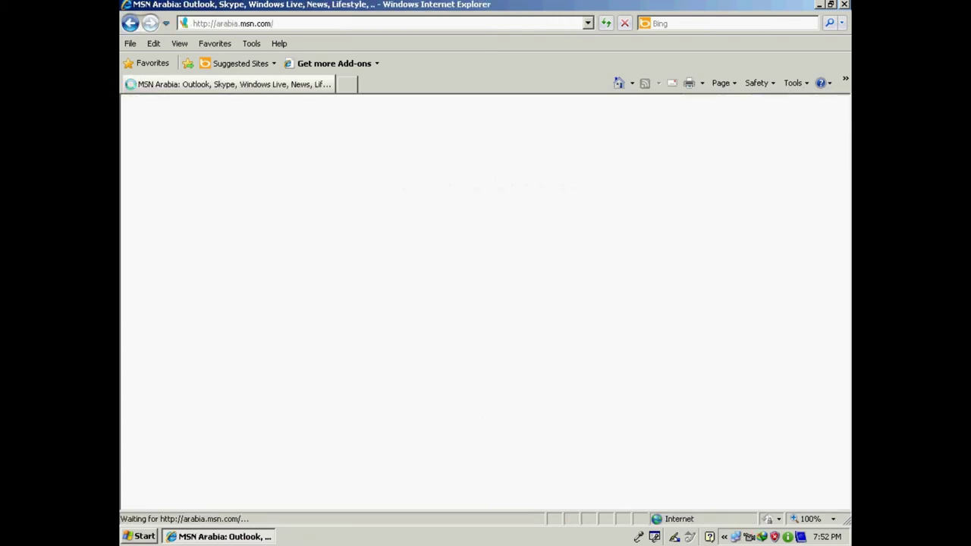
pyautogui.click(819, 5)
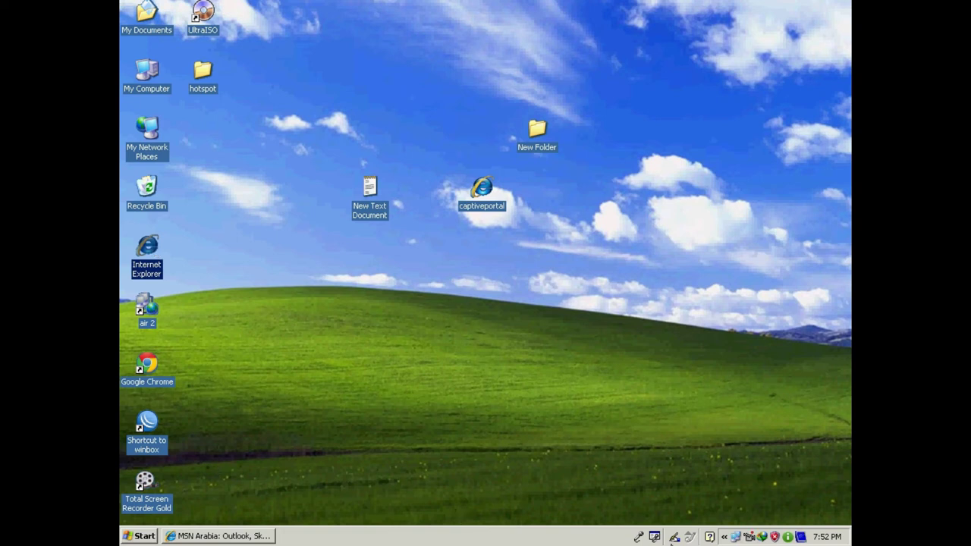
pyautogui.doubleClick(735, 537)
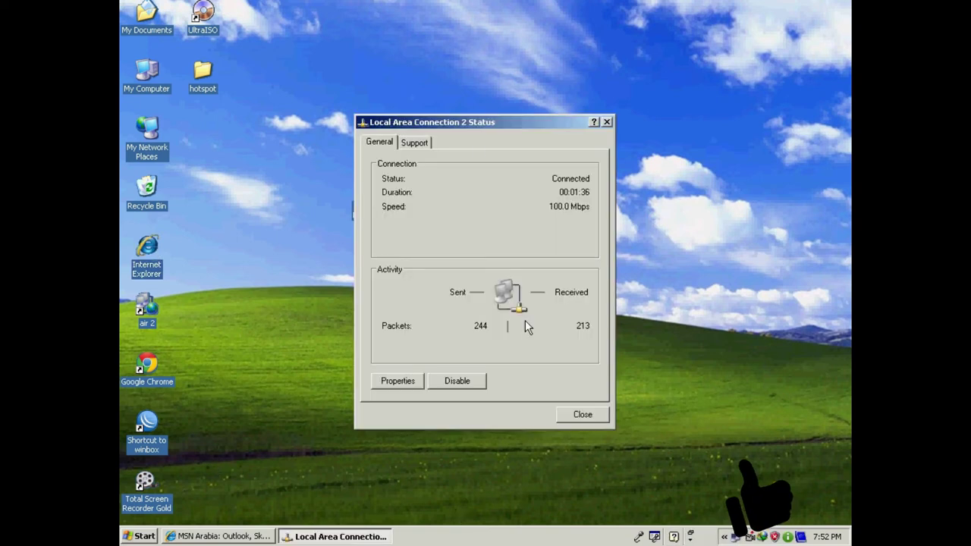
pyautogui.click(425, 146)
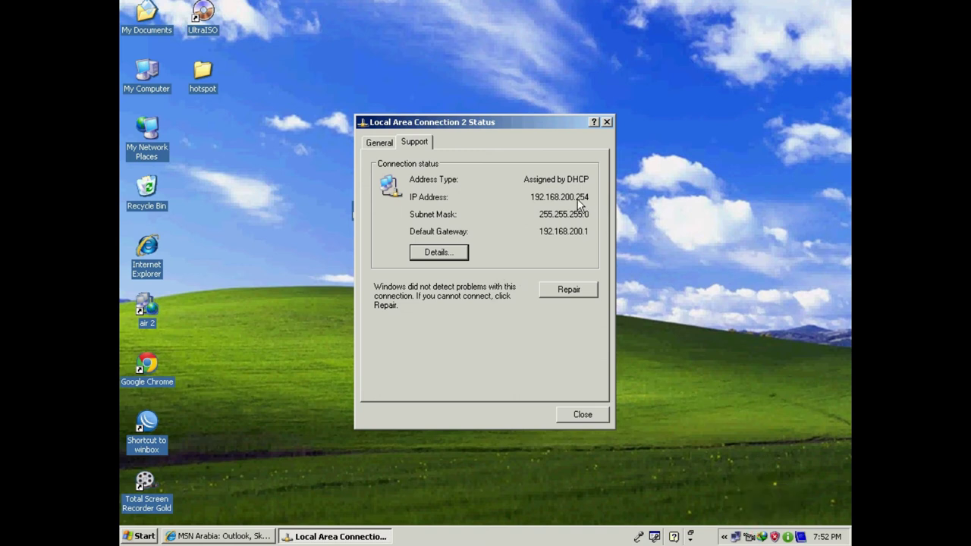
pyautogui.click(380, 143)
pyautogui.click(420, 145)
pyautogui.click(434, 255)
pyautogui.click(550, 185)
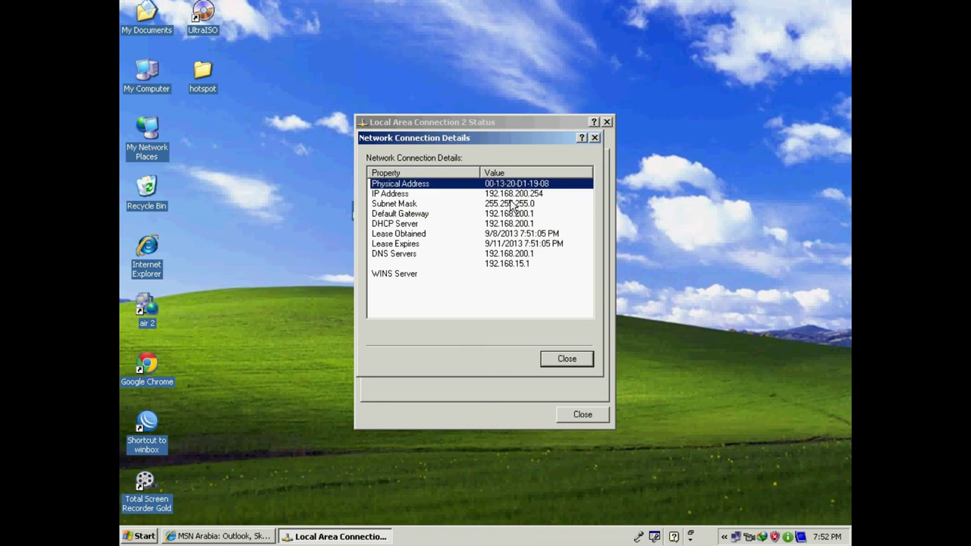
pyautogui.click(585, 359)
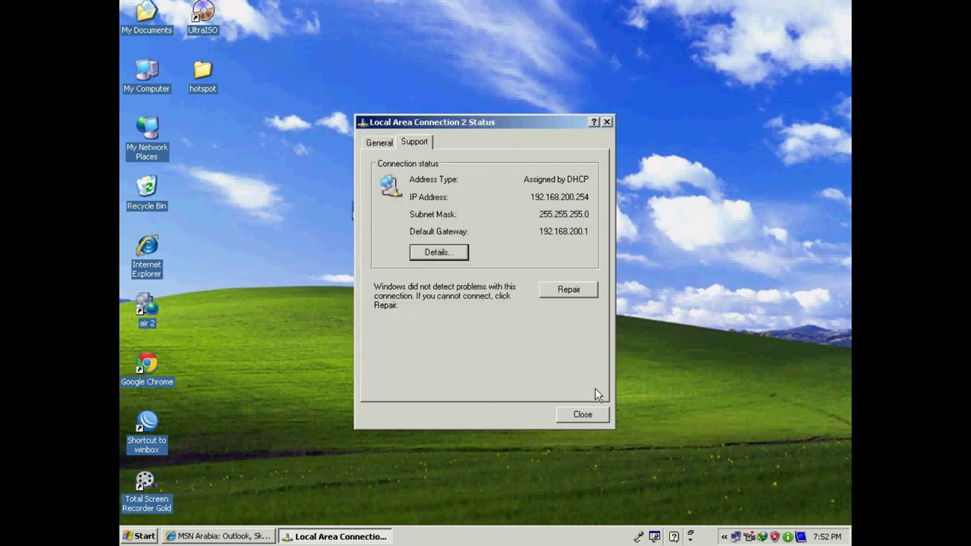
pyautogui.click(584, 415)
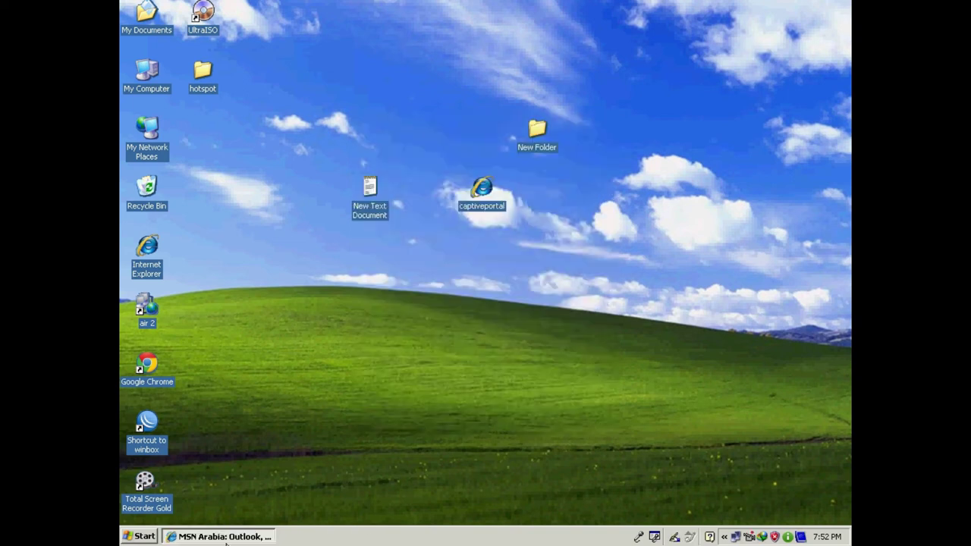
# - Launch WinBox, connect to the router, and maximize the window
pyautogui.doubleClick(147, 424)
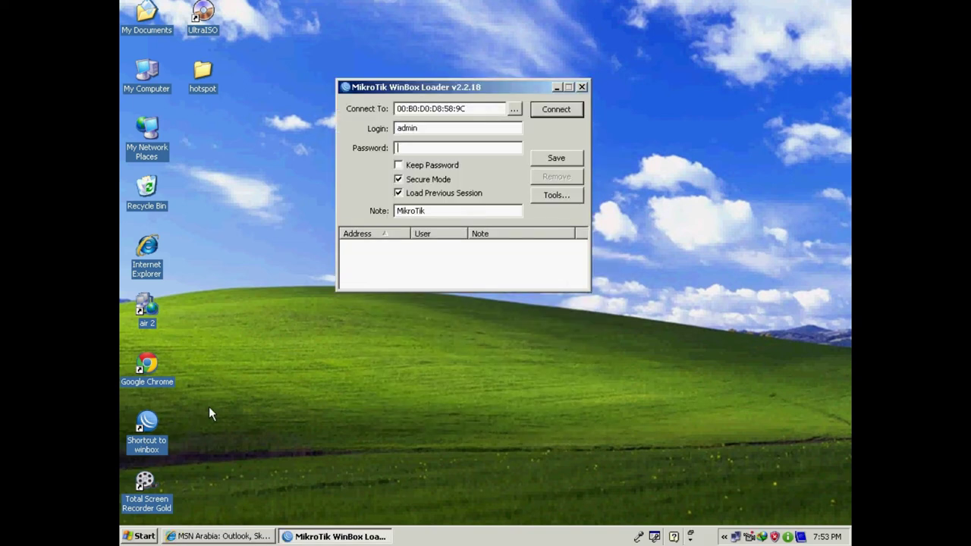
pyautogui.click(554, 110)
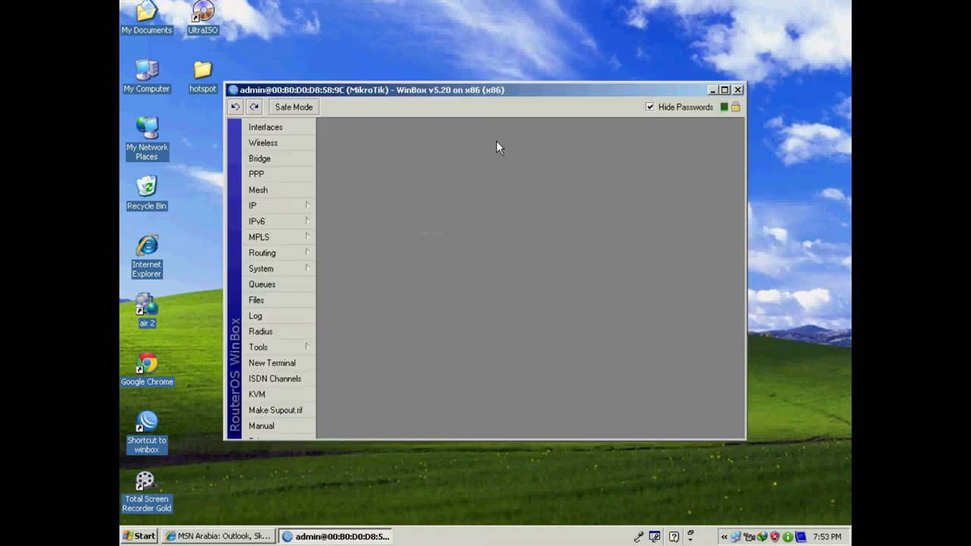
pyautogui.click(724, 90)
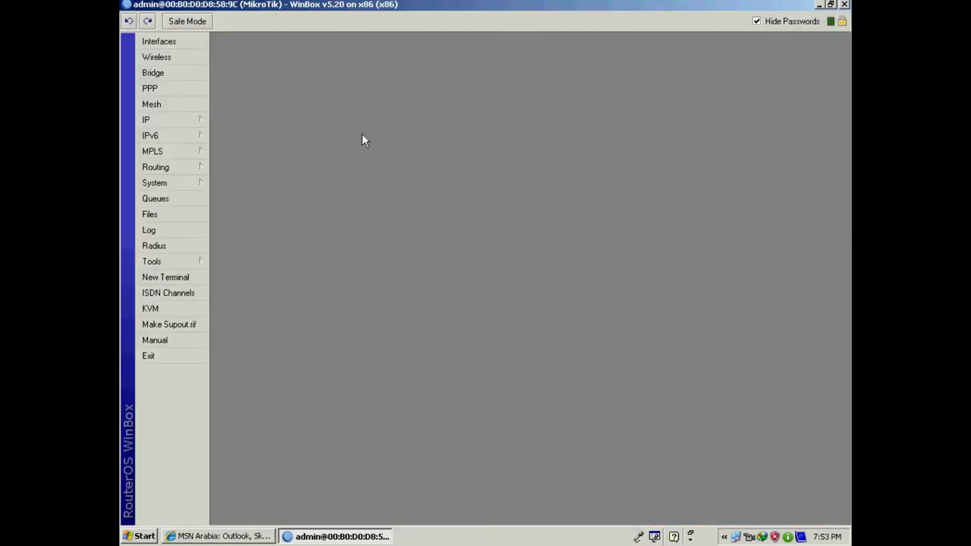
# - Set the hotspot1 server's Addresses Per MAC to 1 and apply
pyautogui.click(173, 120)
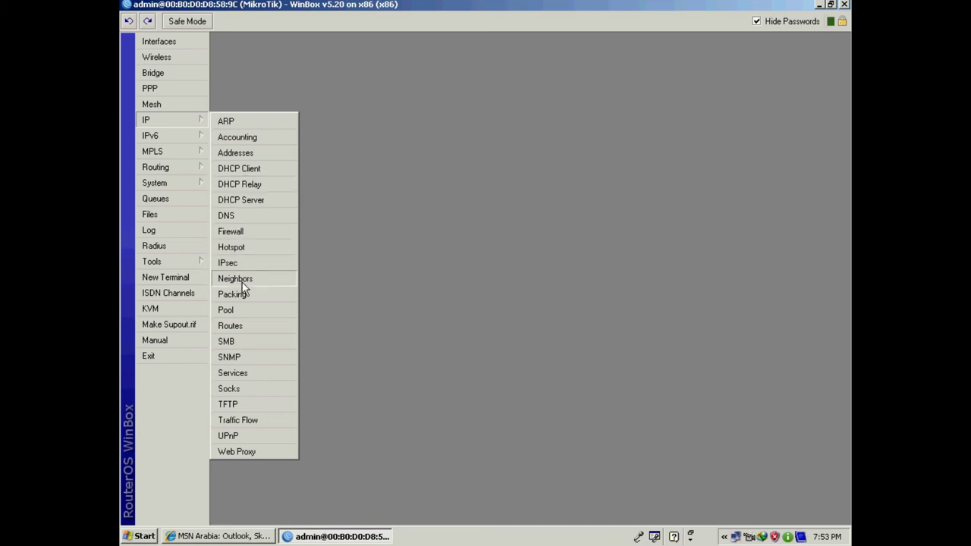
pyautogui.click(258, 246)
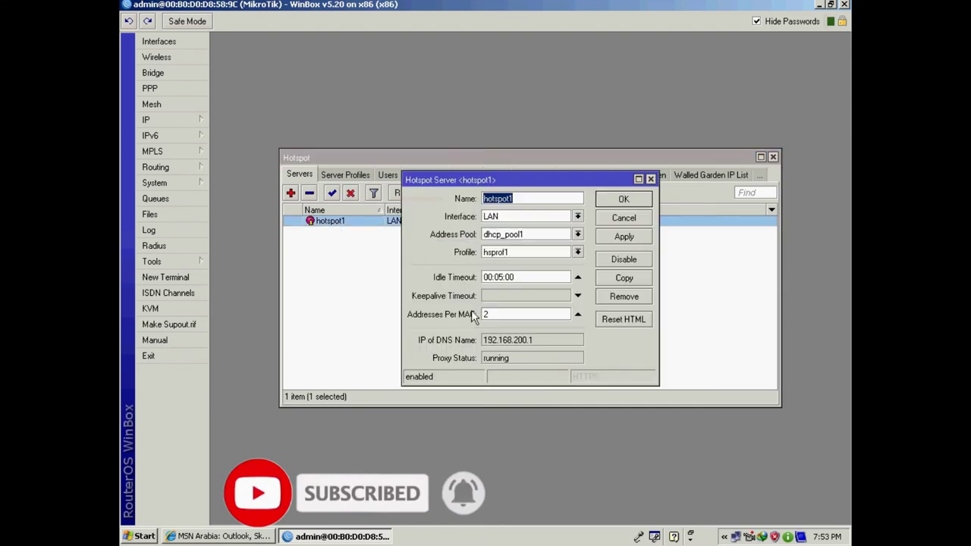
pyautogui.click(467, 318)
pyautogui.write('1')
pyautogui.click(612, 236)
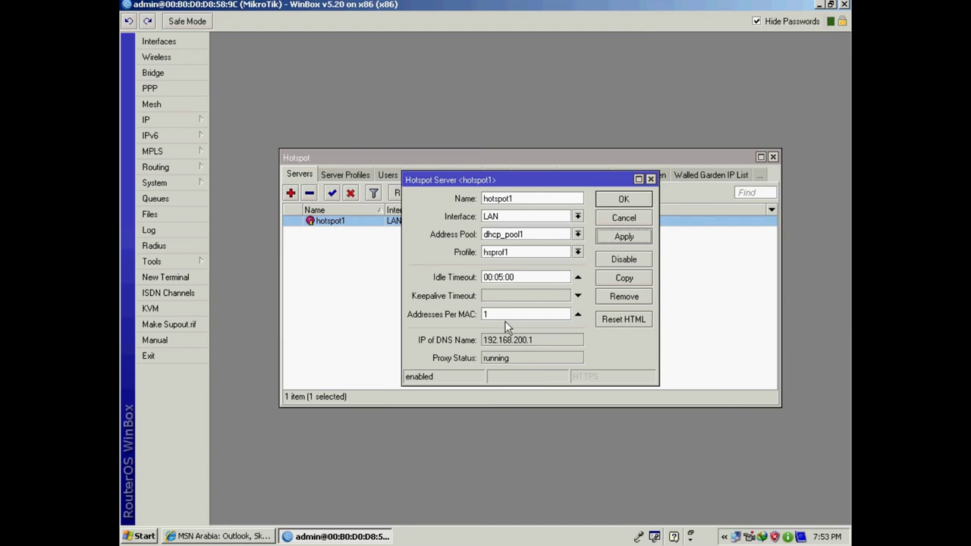
# - Save the hotspot1 server change and review the Server Profiles, Users and IP Bindings lists
pyautogui.click(624, 201)
pyautogui.click(348, 176)
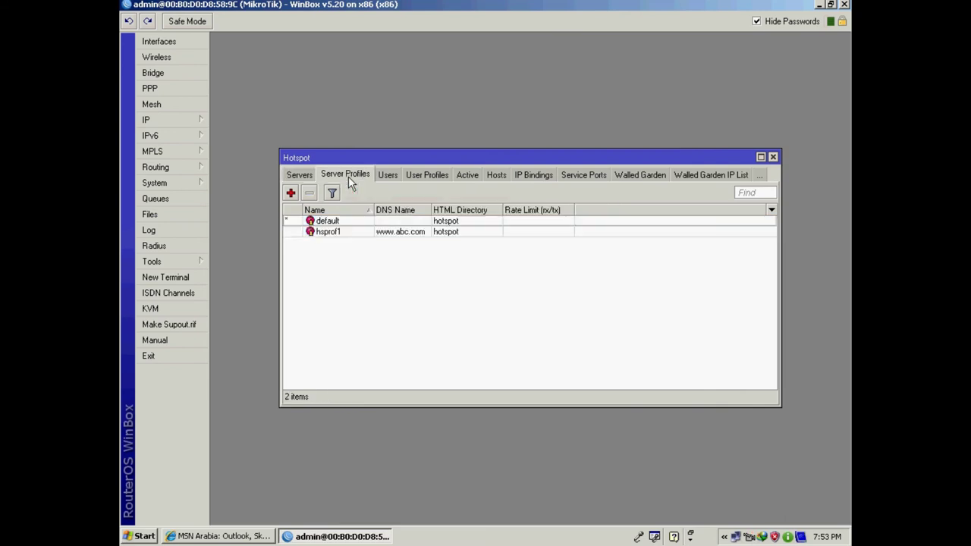
pyautogui.click(389, 176)
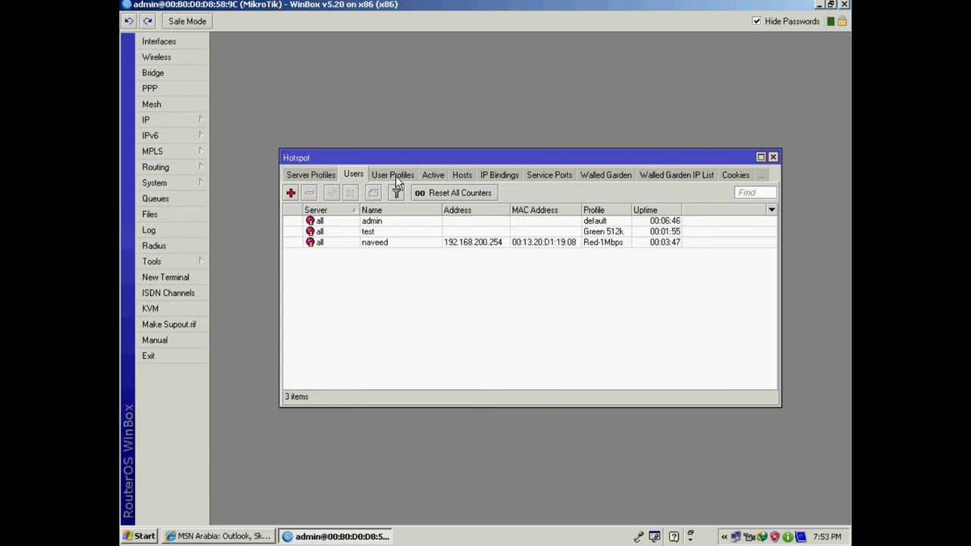
pyautogui.click(499, 176)
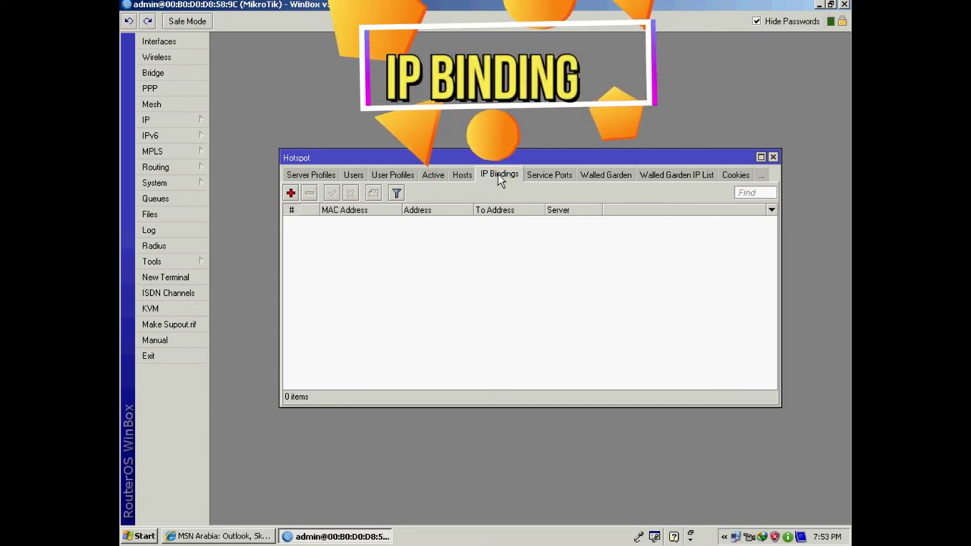
# - Remove host 00:10:5A:E2:5B:D8 from Hosts, leaving the 192.168.200.254 host selected
pyautogui.click(459, 176)
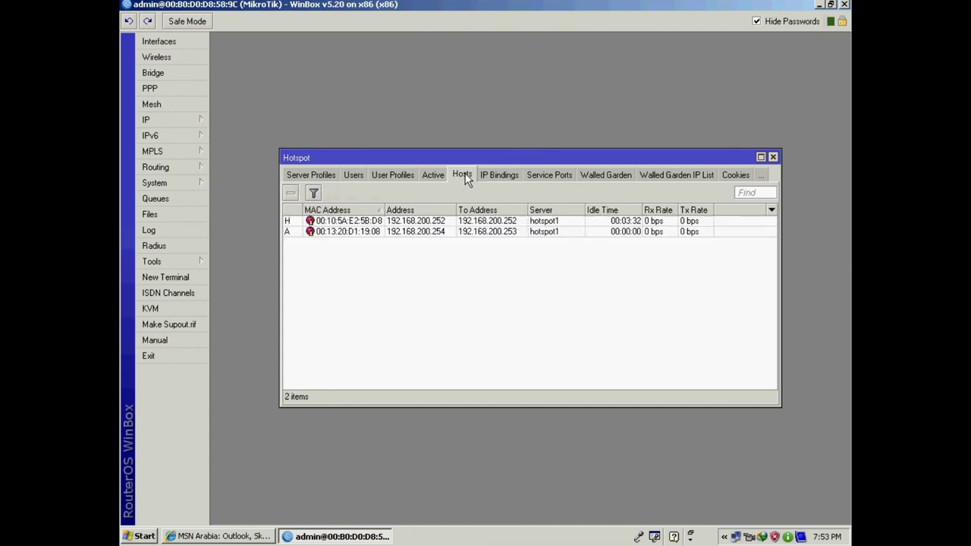
pyautogui.click(355, 223)
pyautogui.click(290, 194)
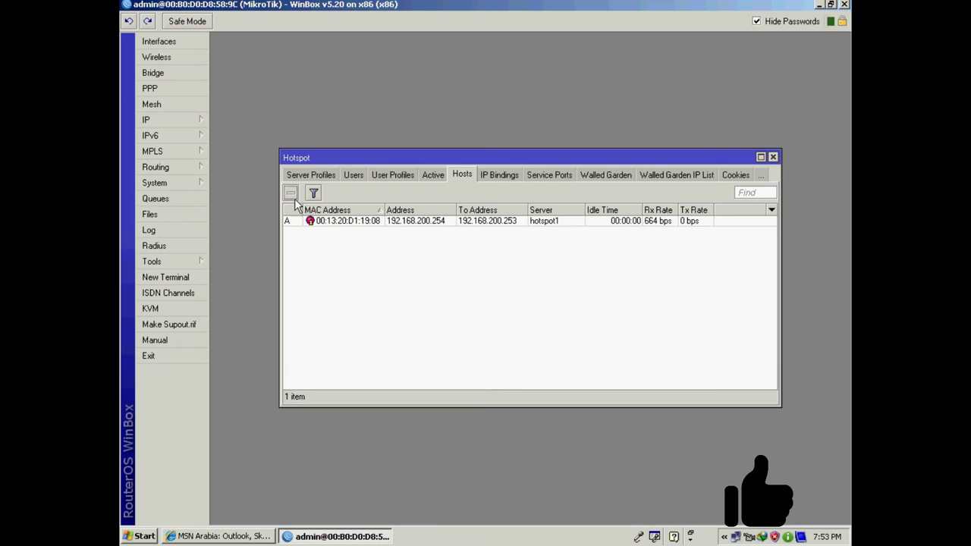
pyautogui.click(459, 226)
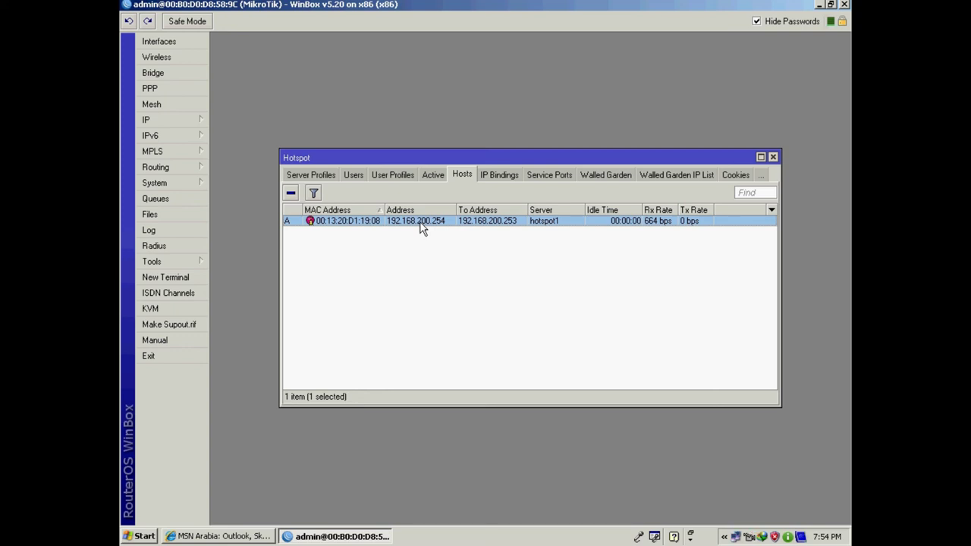
# - Make a regular IP binding for MAC 00:13:20:D1:19:08 at 192.168.200.254 on hotspot1
pyautogui.doubleClick(438, 223)
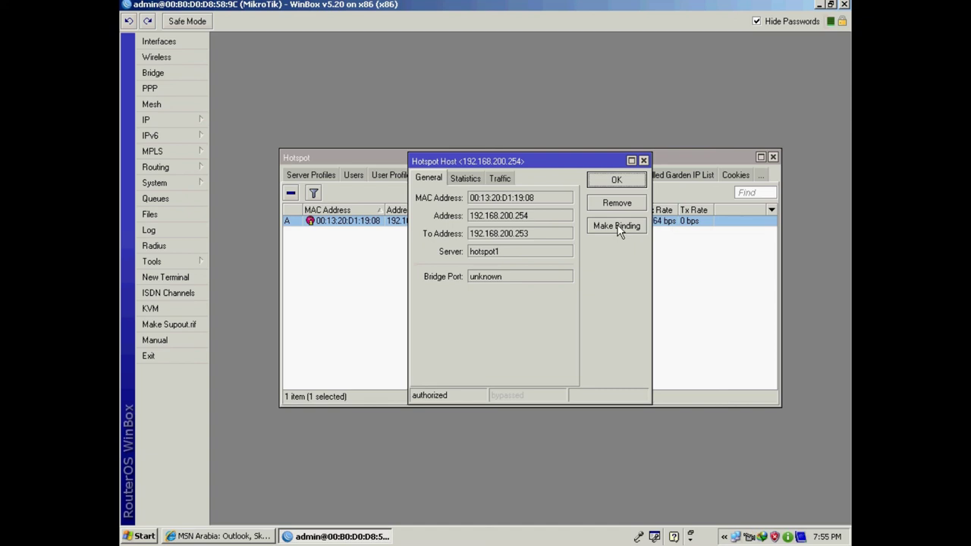
pyautogui.click(619, 225)
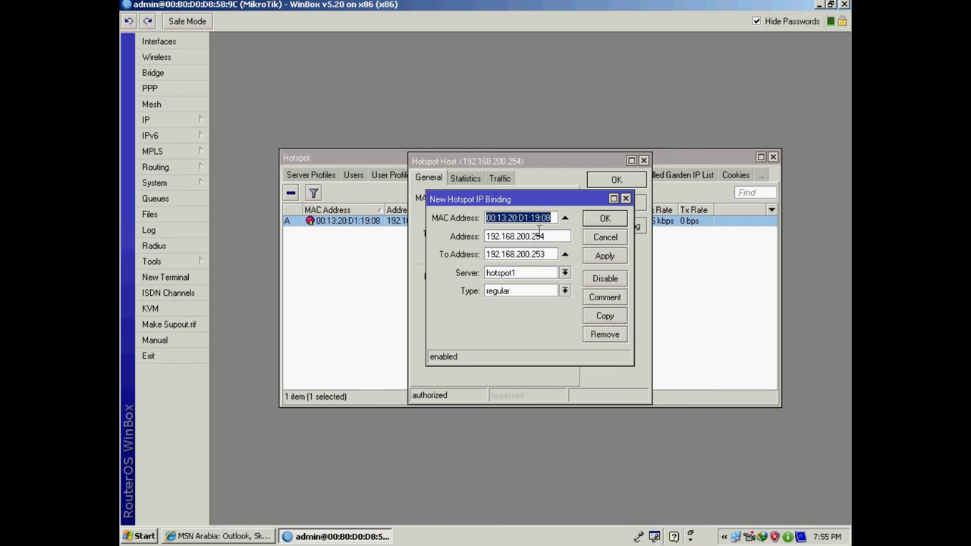
pyautogui.moveTo(554, 217); pyautogui.dragTo(482, 217)
pyautogui.press('Tab')
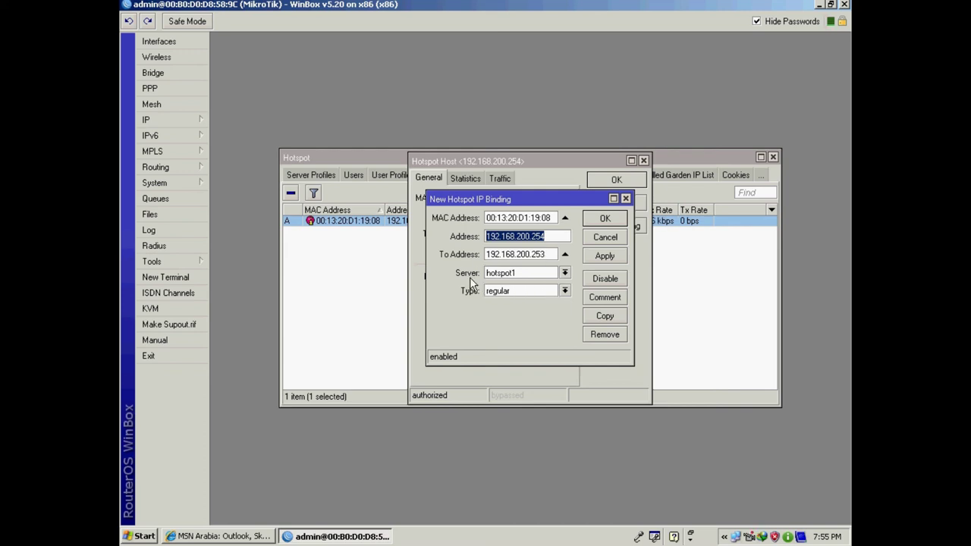
pyautogui.click(565, 273)
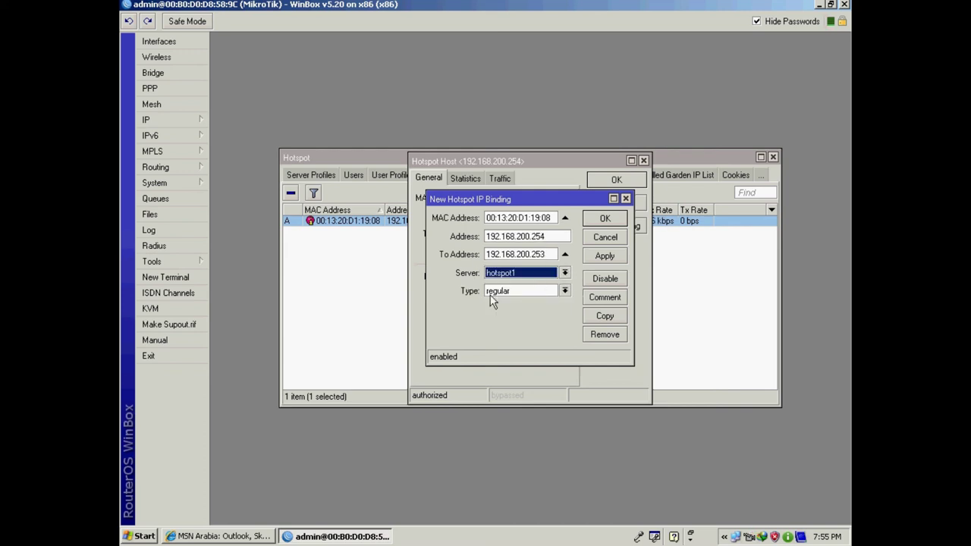
pyautogui.click(611, 256)
pyautogui.click(604, 219)
# - Close the host window and check the new entry in the IP Bindings list
pyautogui.click(604, 182)
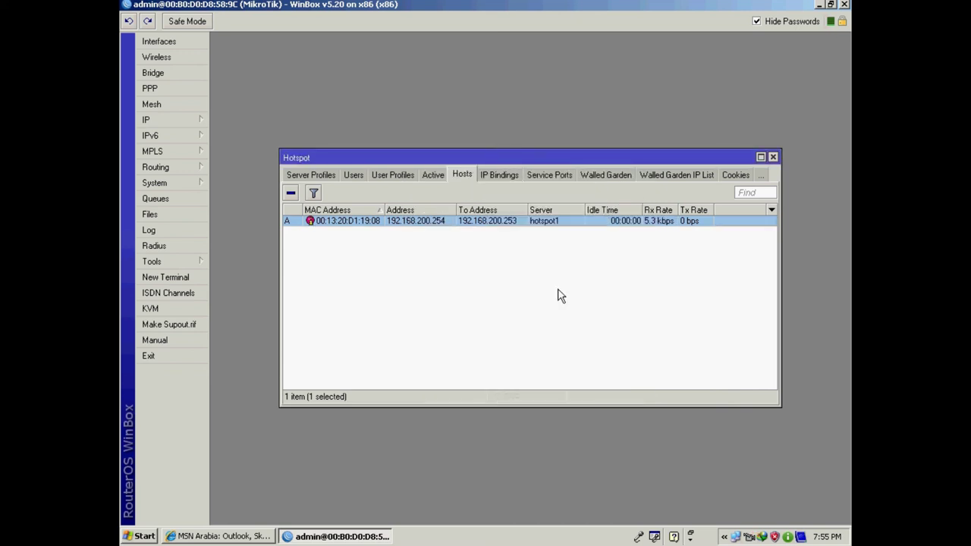
pyautogui.click(561, 300)
pyautogui.click(495, 176)
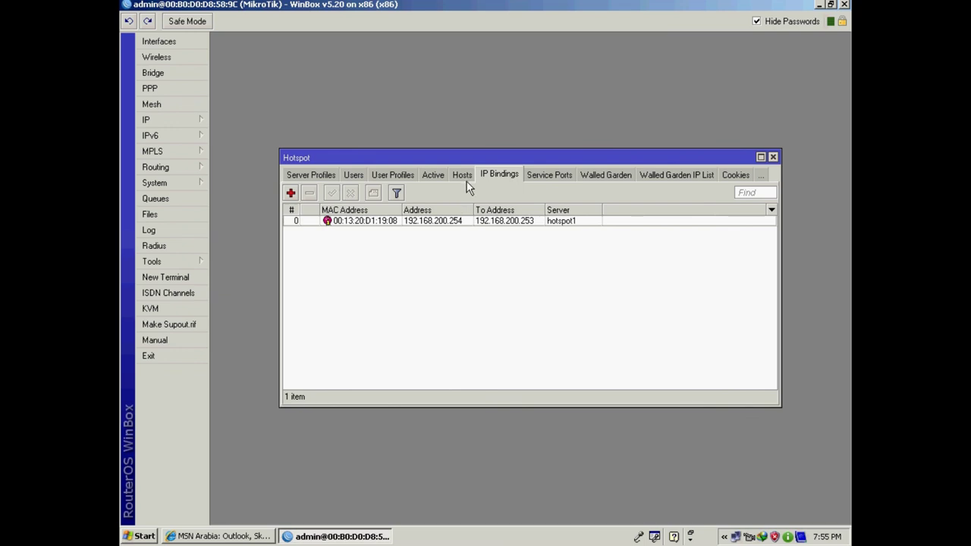
# - Return to Hosts and select host 00:13:20:D1:19:08 at 192.168.200.254
pyautogui.click(462, 174)
pyautogui.click(418, 221)
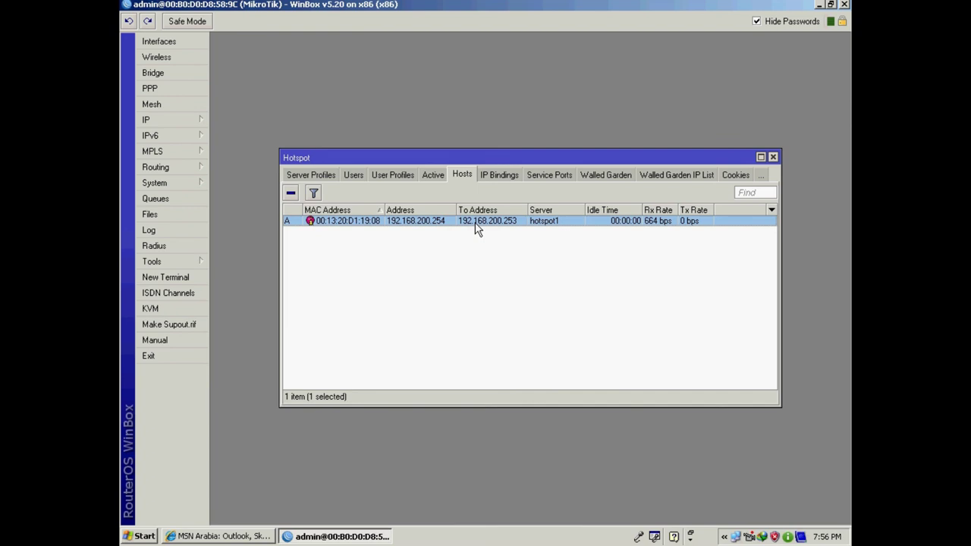
# - Disable the Red-1Mbps hotspot user bound to 192.168.200.254 in its settings
pyautogui.click(358, 176)
pyautogui.click(372, 244)
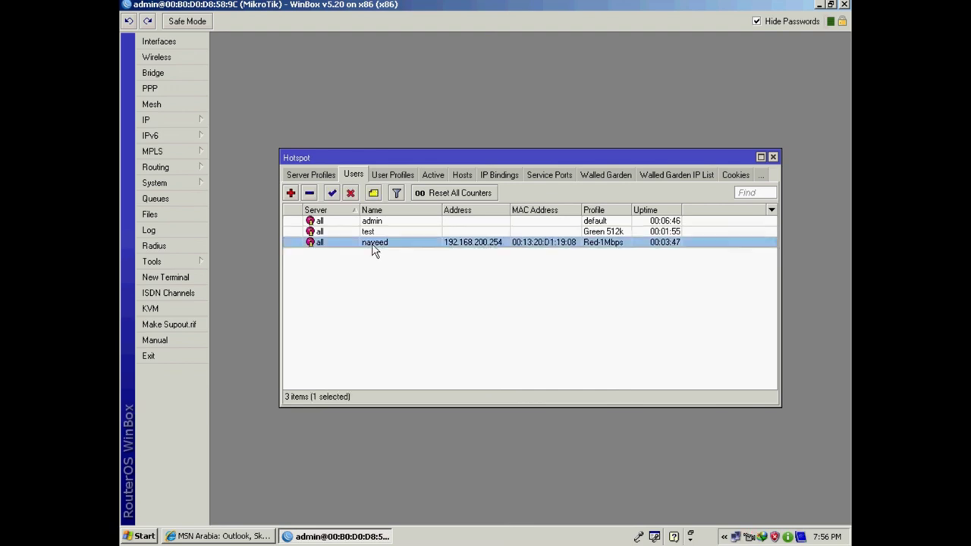
pyautogui.doubleClick(372, 244)
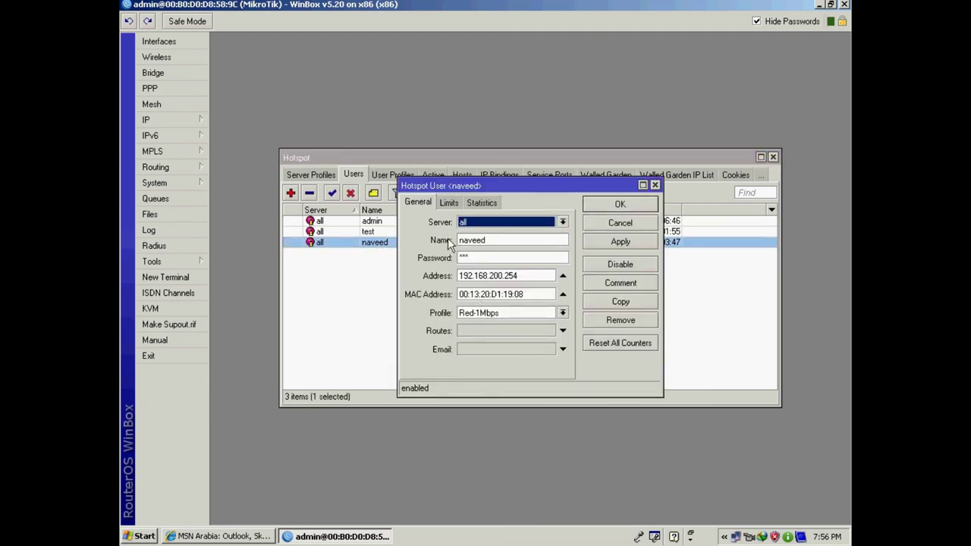
pyautogui.click(619, 263)
pyautogui.click(619, 206)
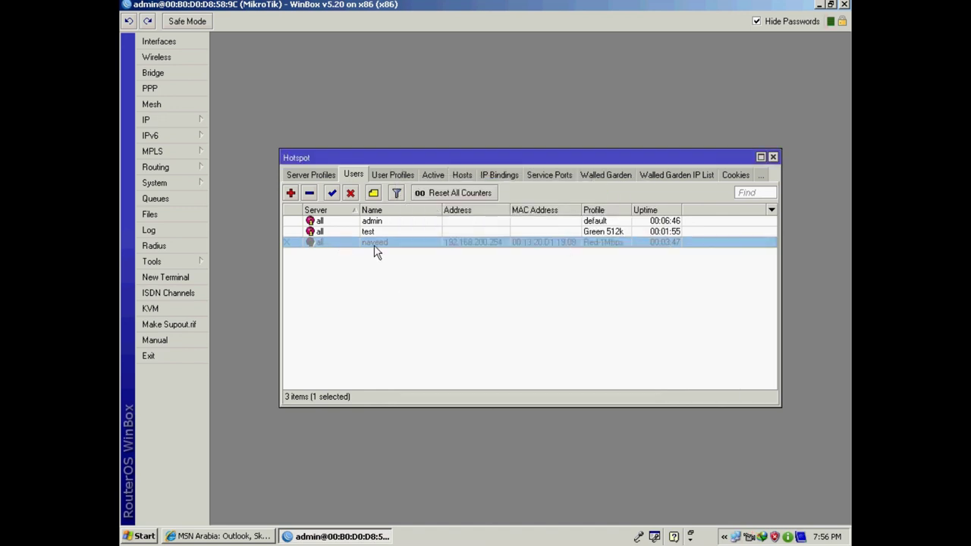